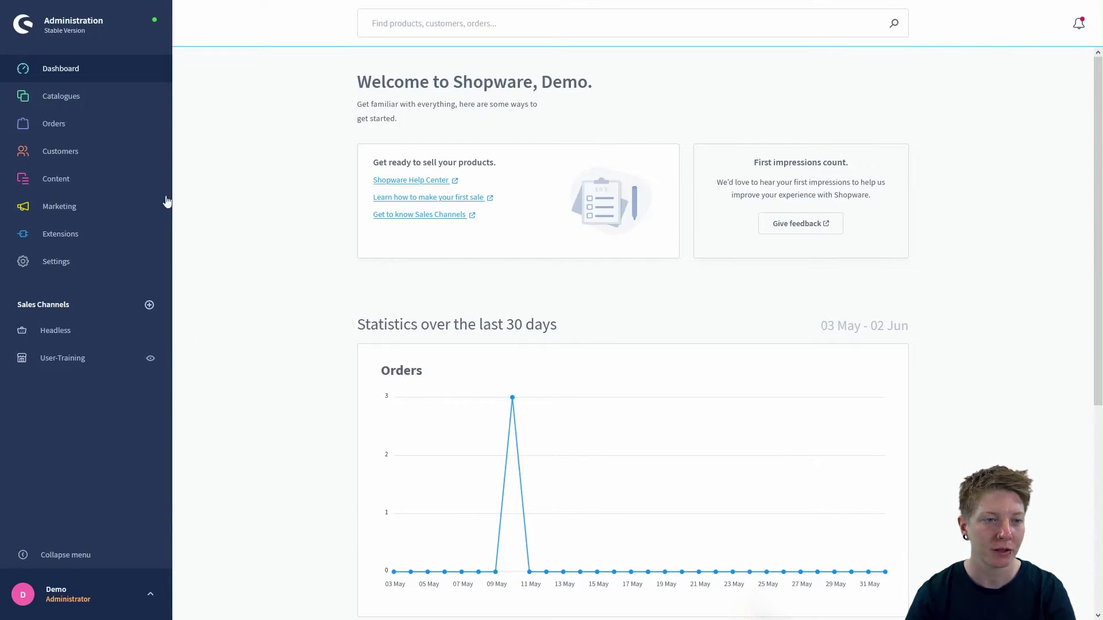
# Step: Go to Content > Shopping Experiences to list the existing layouts such as Craft Beer and Imprint
pyautogui.moveTo(107, 185)
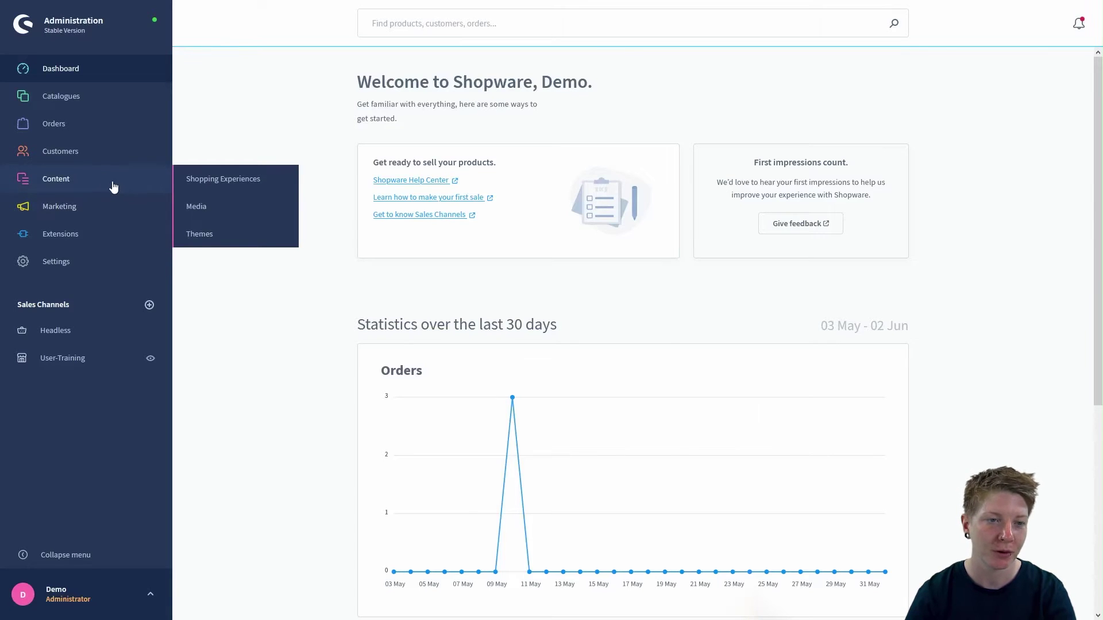
pyautogui.click(196, 179)
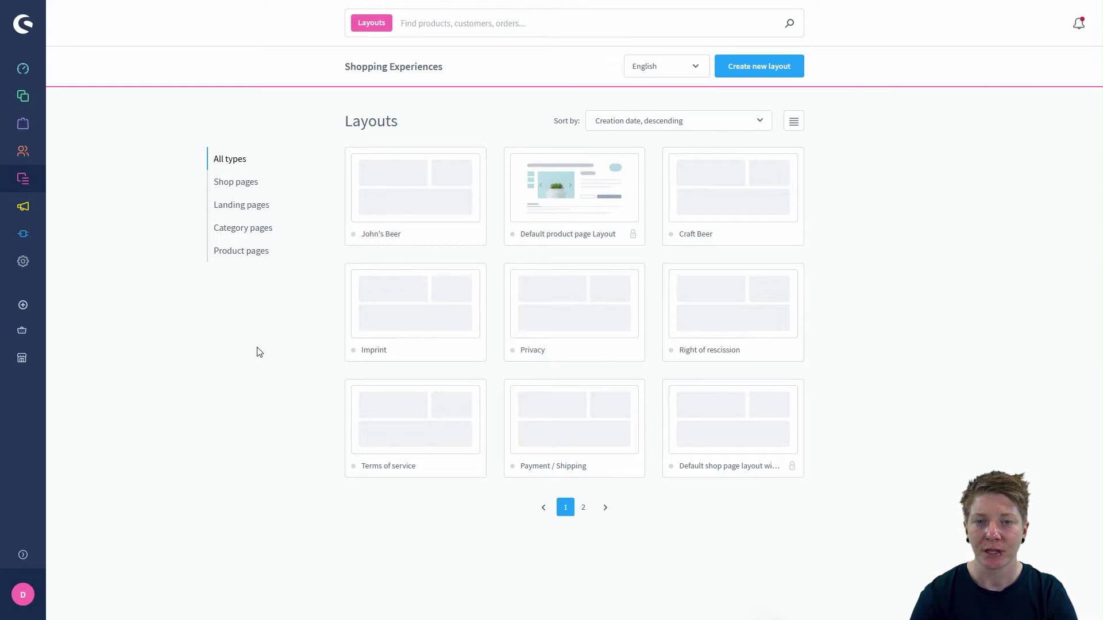
# Step: Create a new Product page layout with a Full width section, named 'TEST'
pyautogui.click(770, 70)
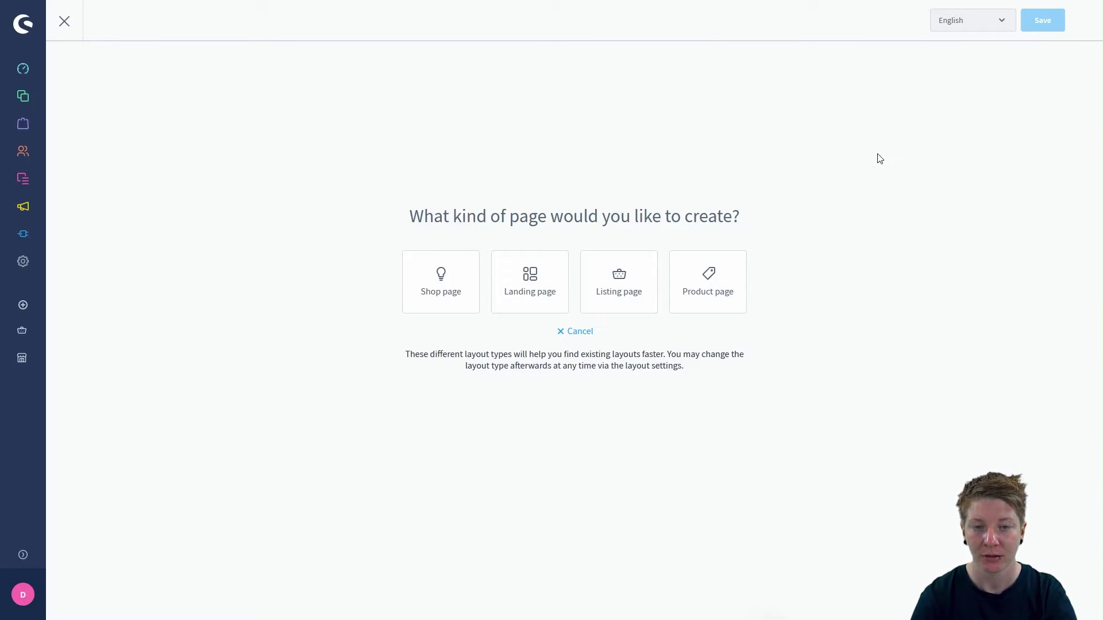
pyautogui.click(709, 270)
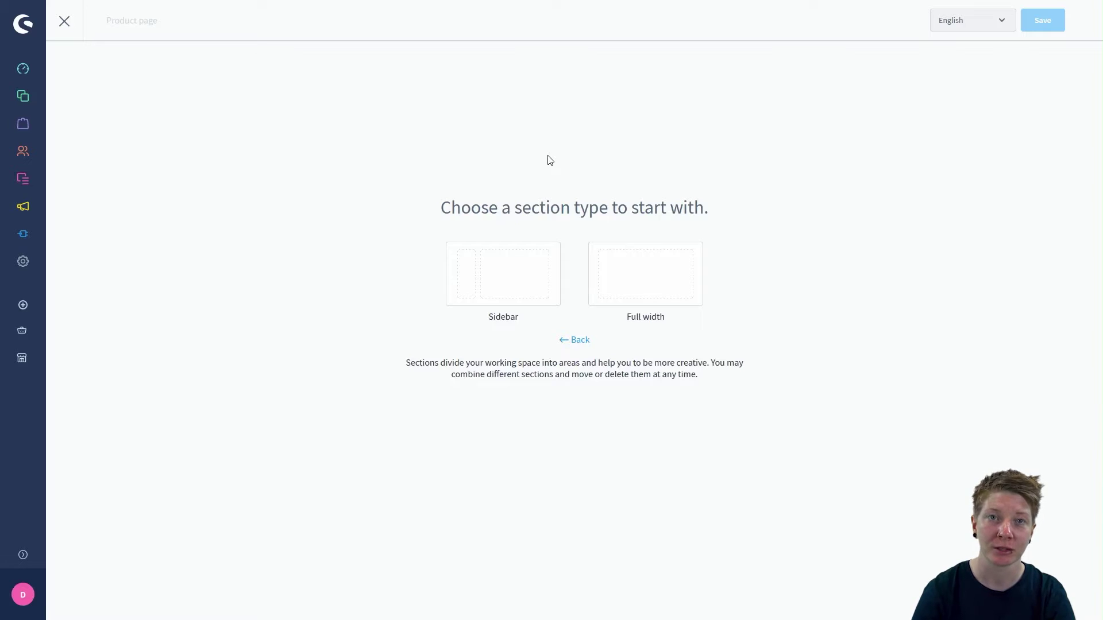
pyautogui.click(630, 274)
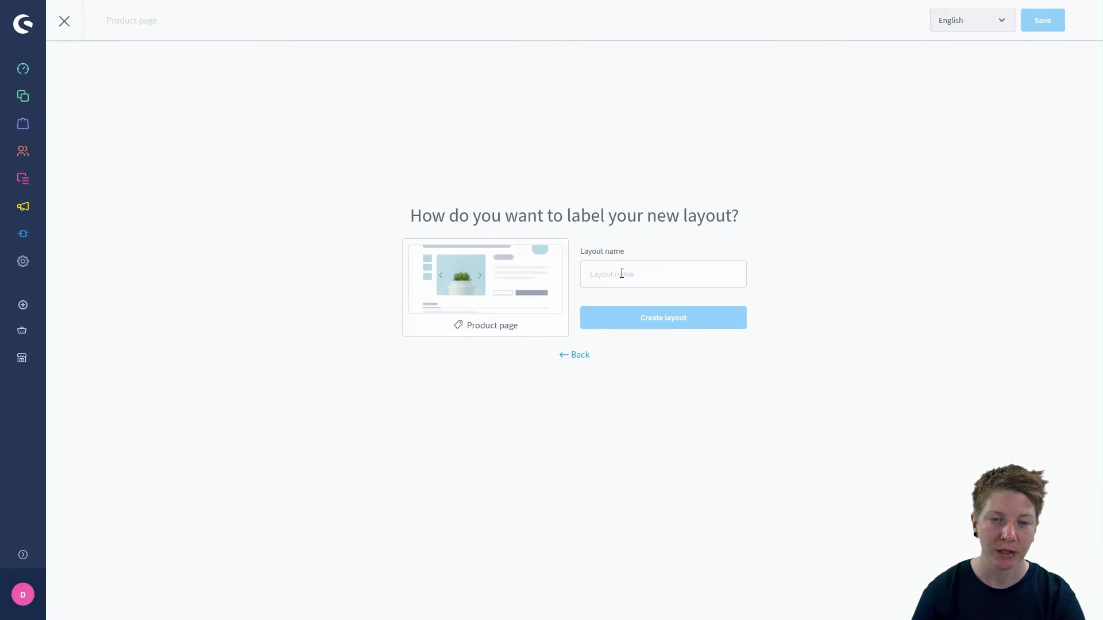
pyautogui.click(620, 276)
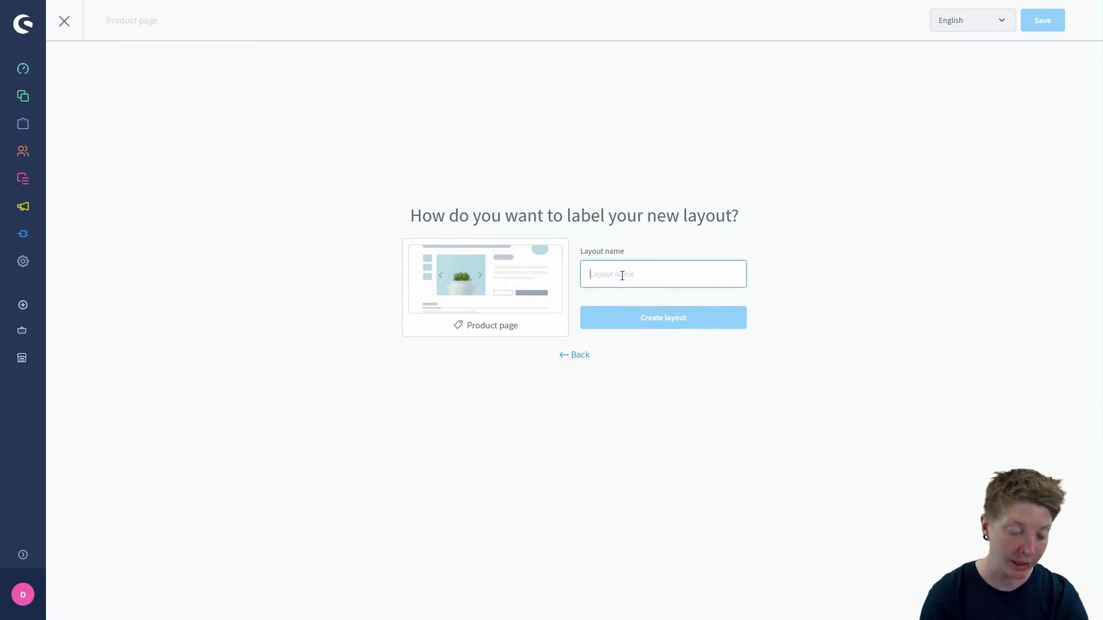
pyautogui.write('TEST')
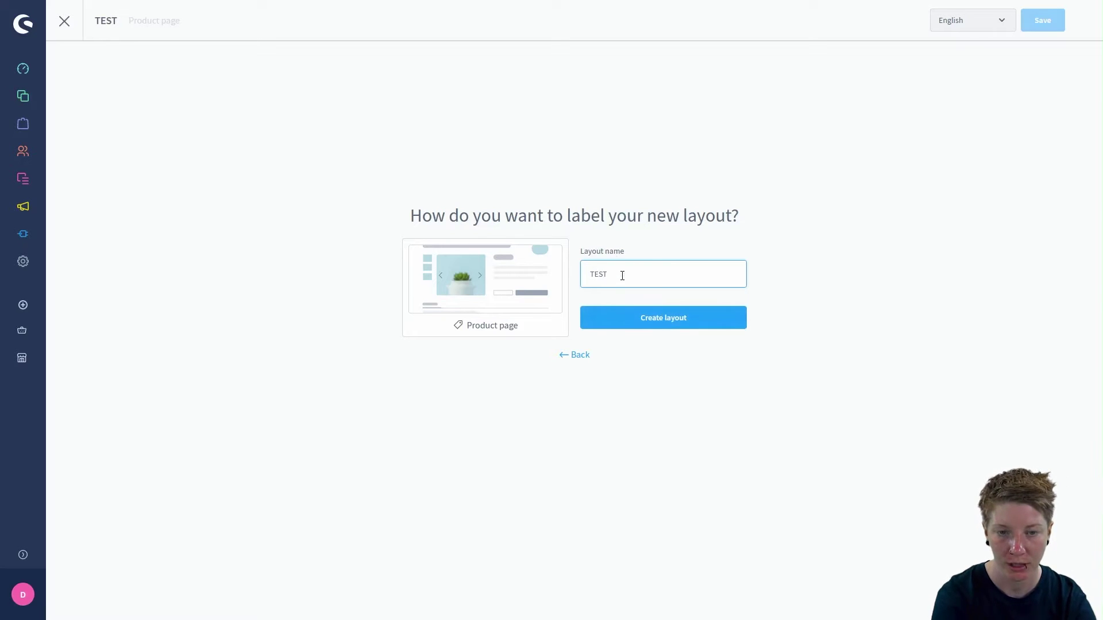
pyautogui.click(672, 329)
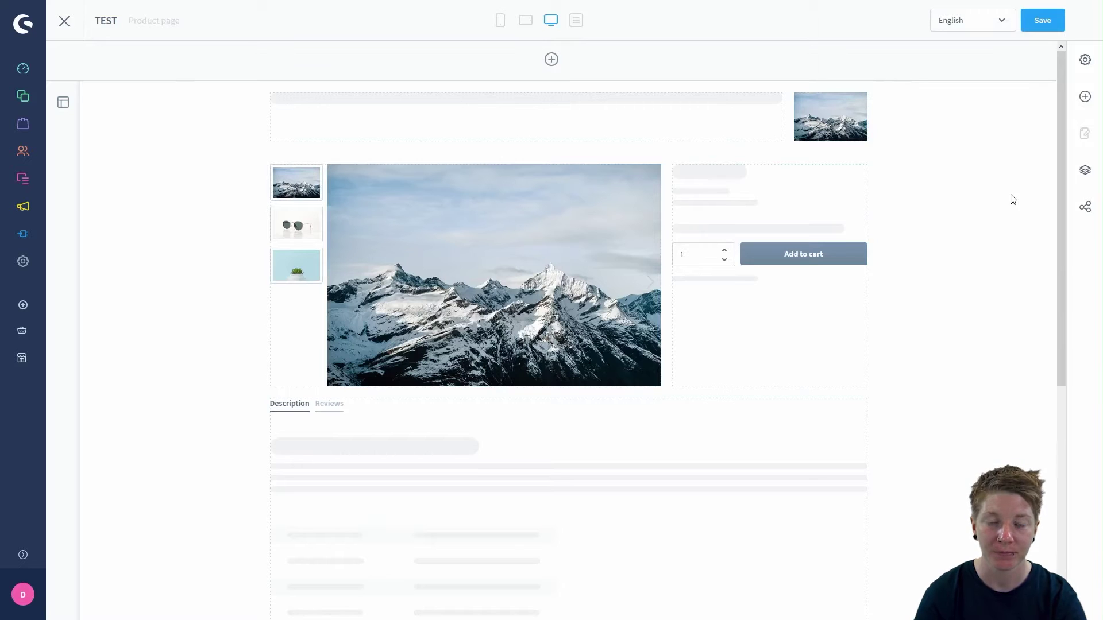
# Step: Show the Navigator listing product-heading, gallery-buybox, product-description-reviews and cross-selling
pyautogui.scroll(-5, 139, 174)
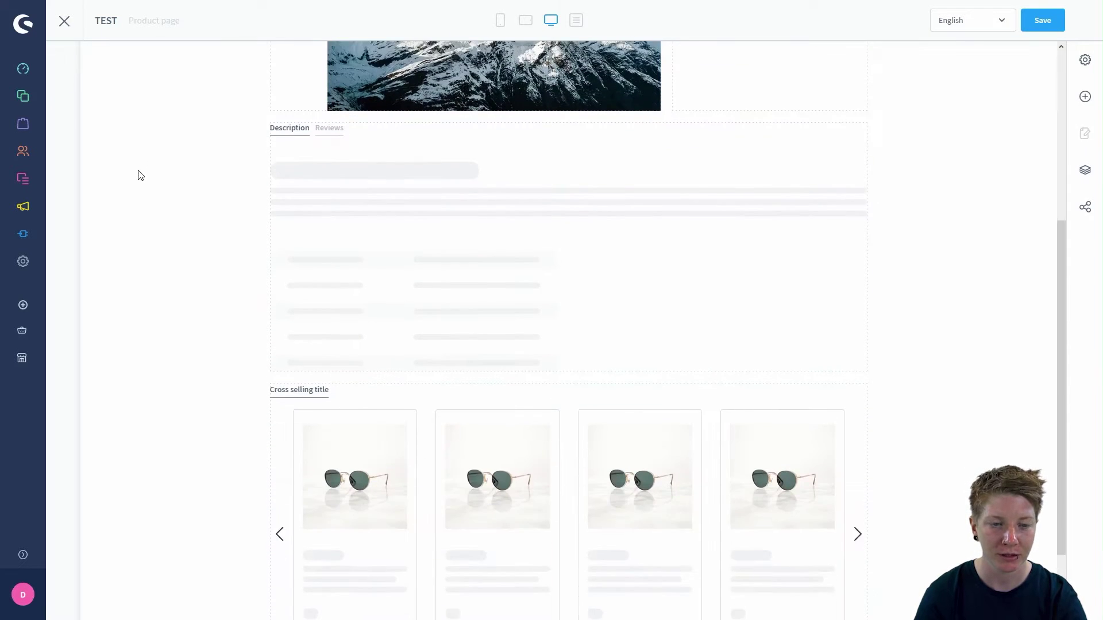
pyautogui.scroll(5, 139, 173)
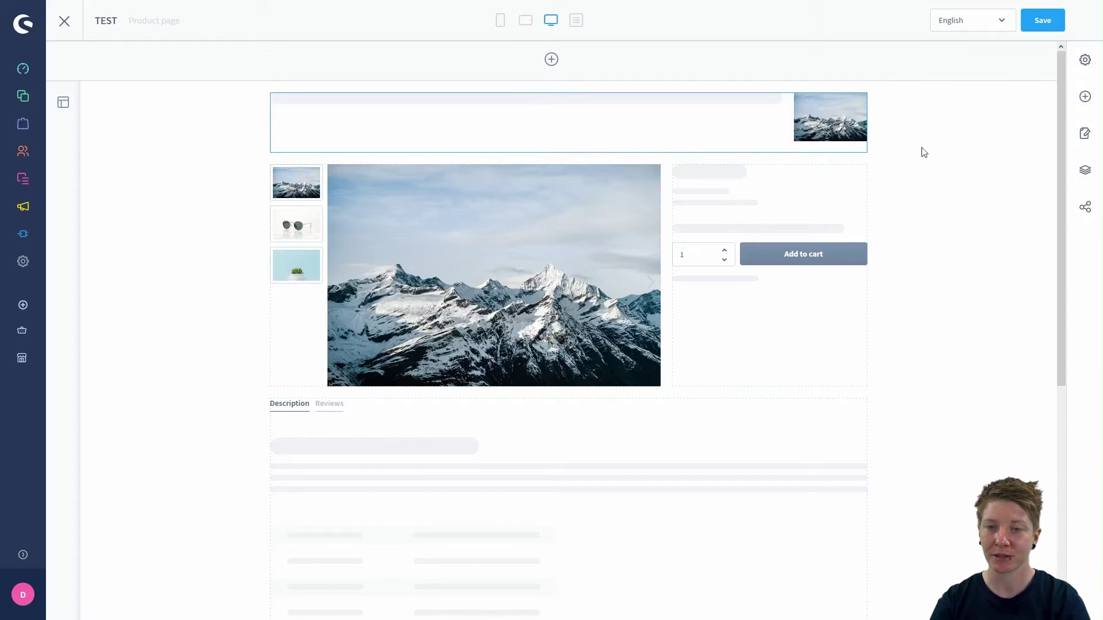
pyautogui.click(1082, 170)
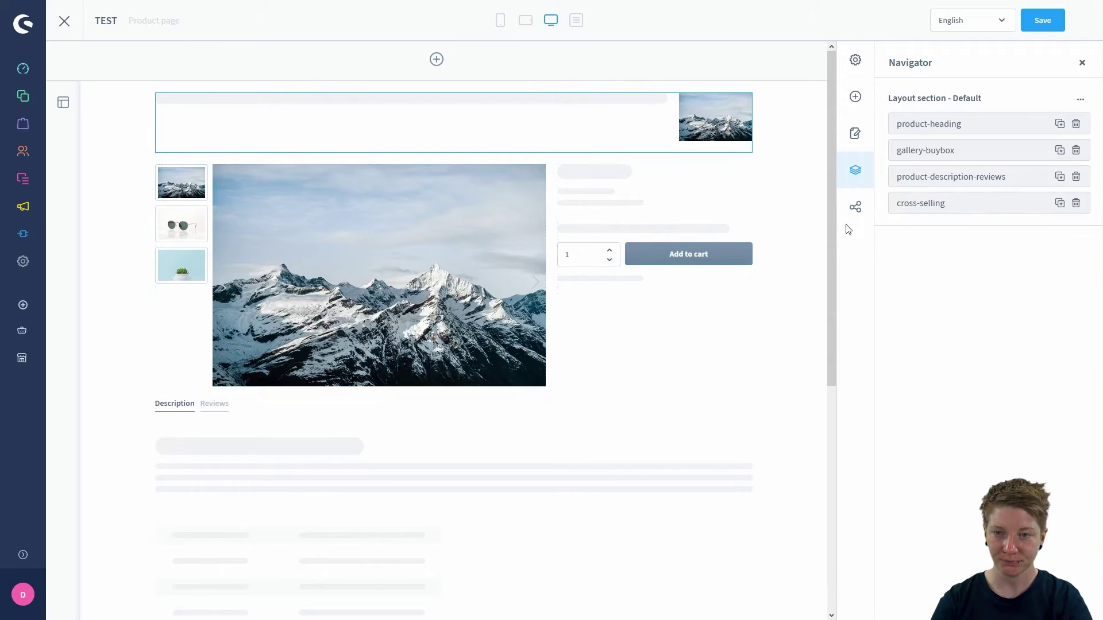
pyautogui.scroll(-4, 795, 232)
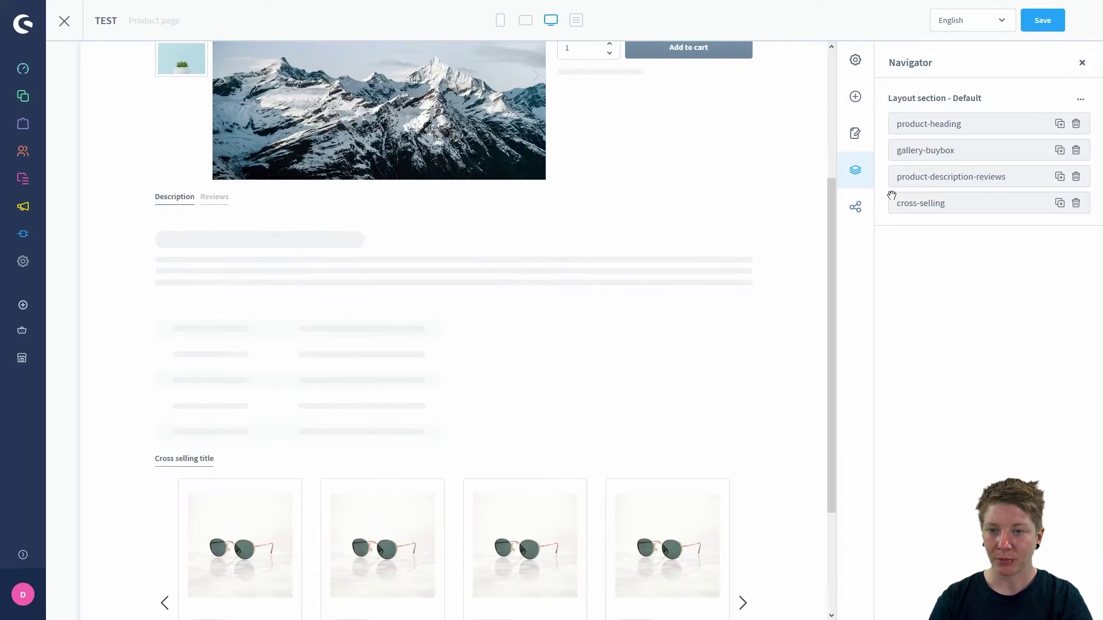
pyautogui.moveTo(829, 202); pyautogui.dragTo(826, 253)
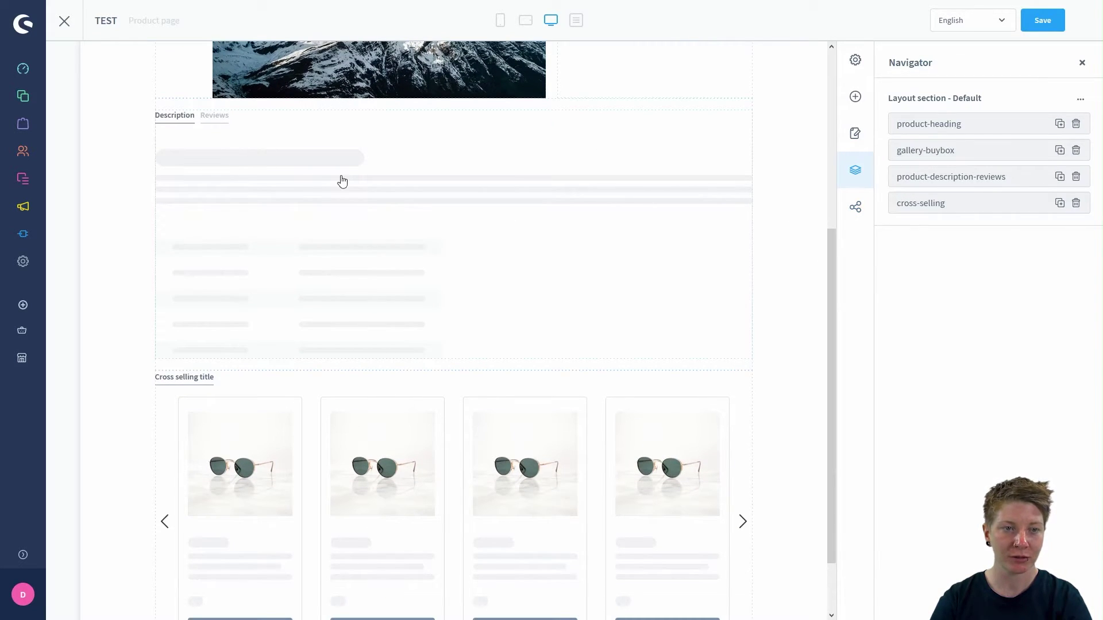
pyautogui.scroll(1, 345, 182)
pyautogui.scroll(2, 350, 185)
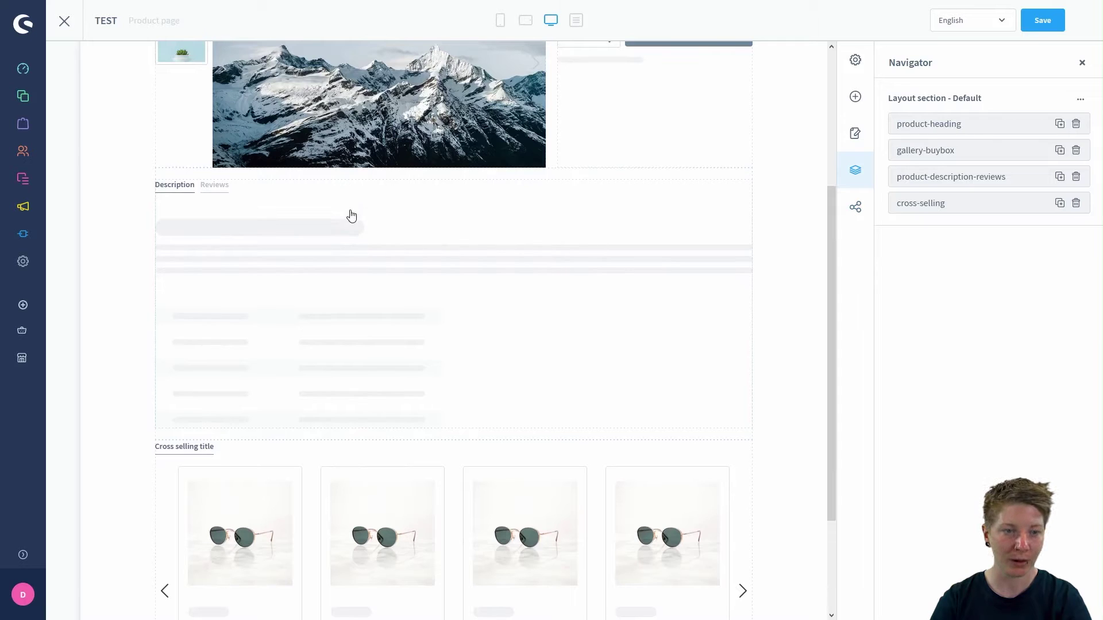
pyautogui.scroll(-6, 351, 225)
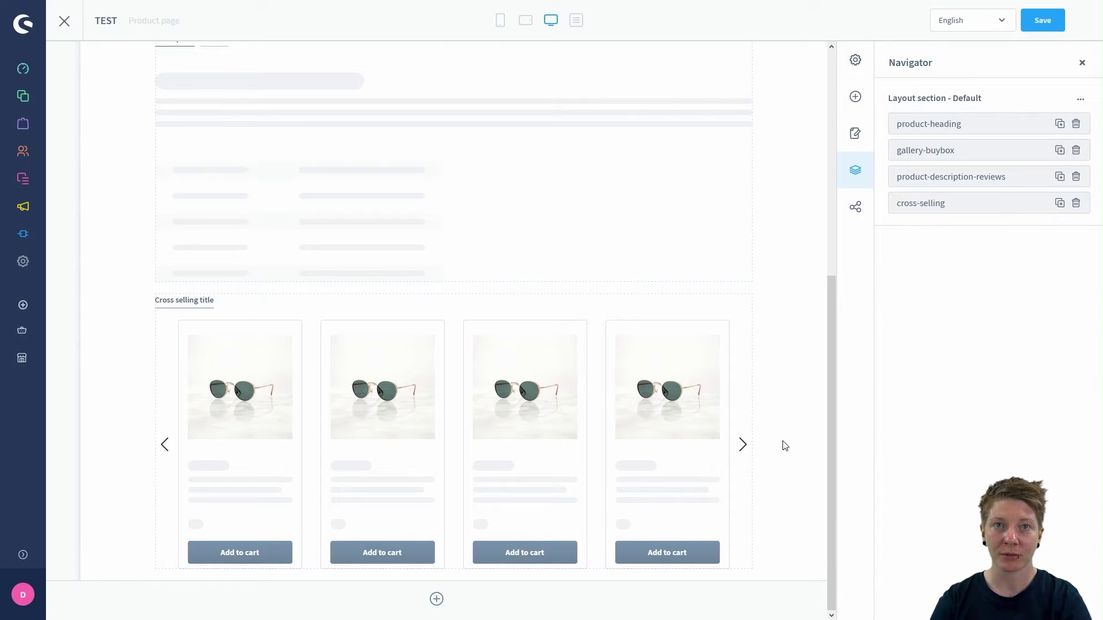
pyautogui.scroll(8, 751, 377)
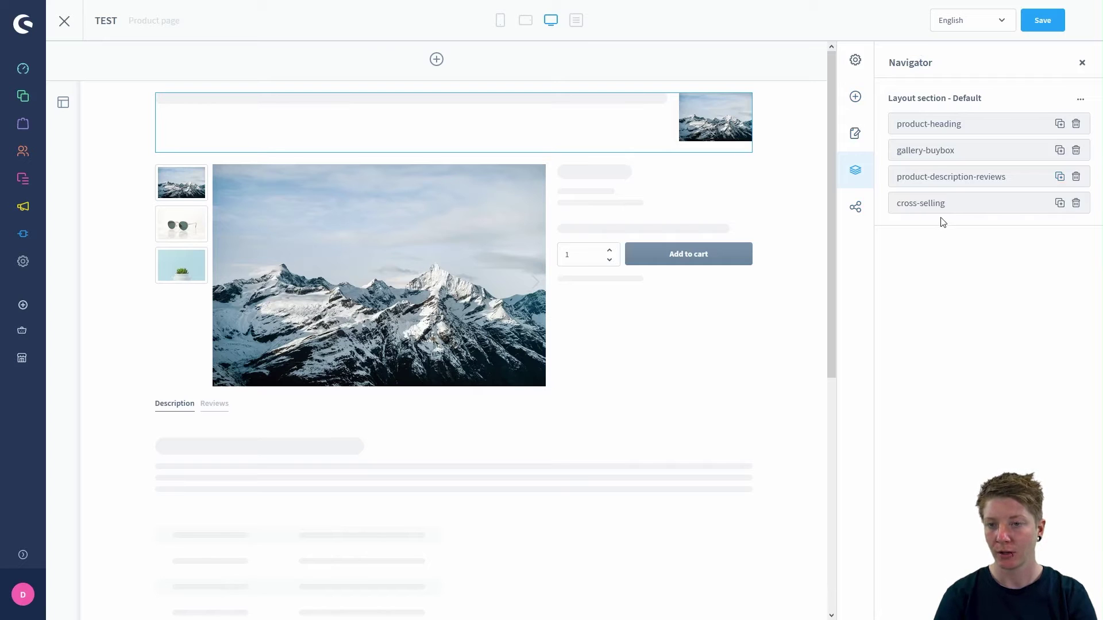
# Step: Reorder sections in the Navigator, discard a duplicated gallery-buybox, and delete the cross-selling section
pyautogui.moveTo(967, 205); pyautogui.dragTo(969, 149)
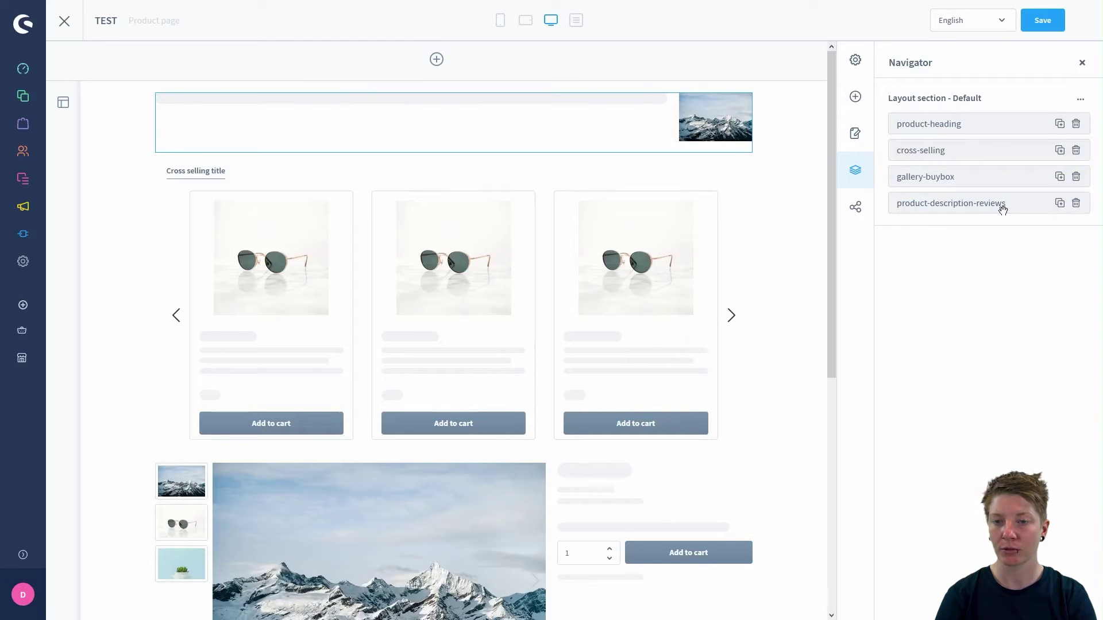
pyautogui.moveTo(1003, 210); pyautogui.dragTo(1003, 178)
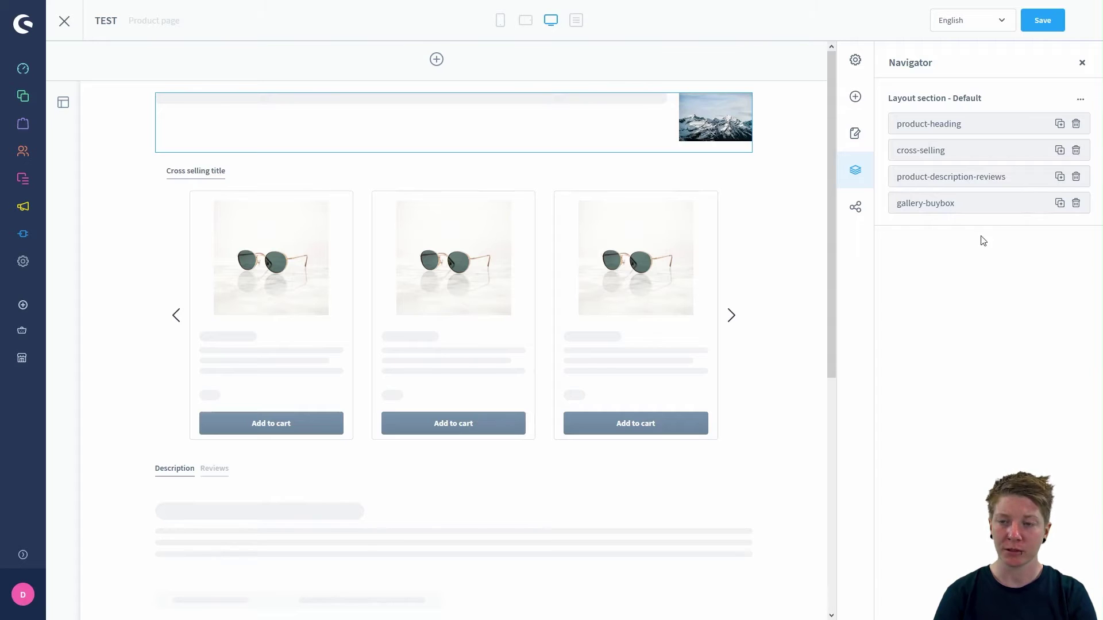
pyautogui.click(1060, 204)
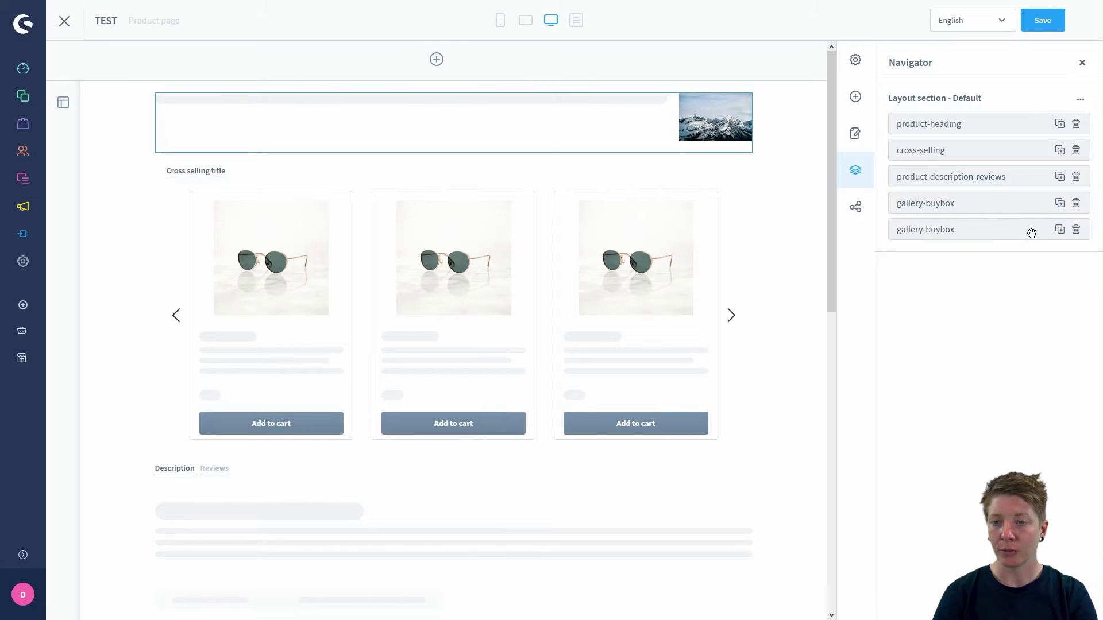
pyautogui.click(1076, 230)
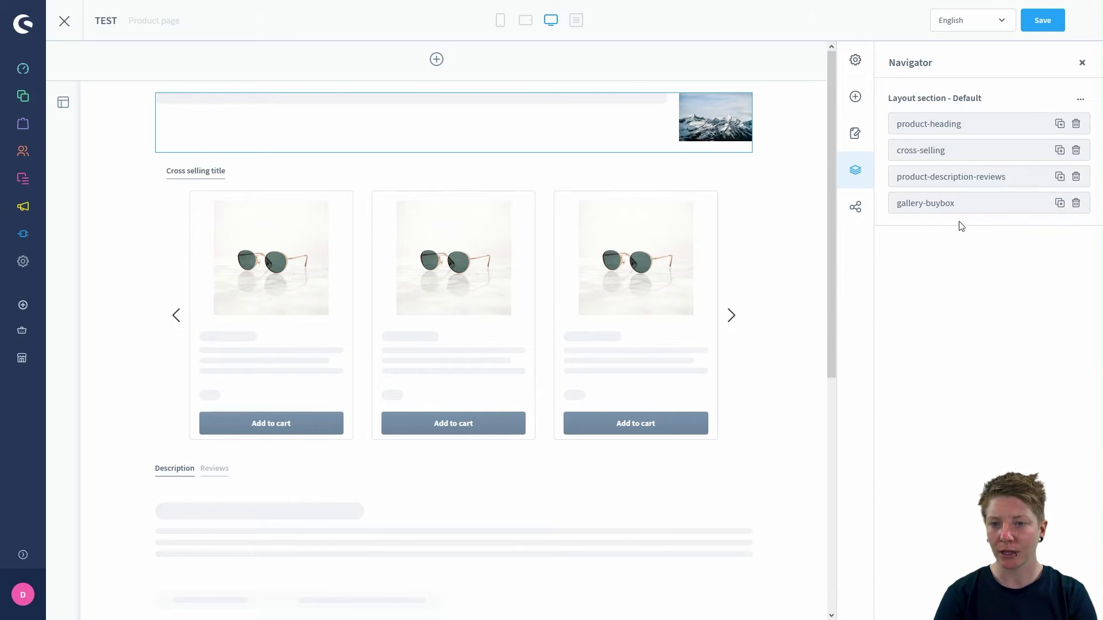
pyautogui.moveTo(946, 206); pyautogui.dragTo(950, 149)
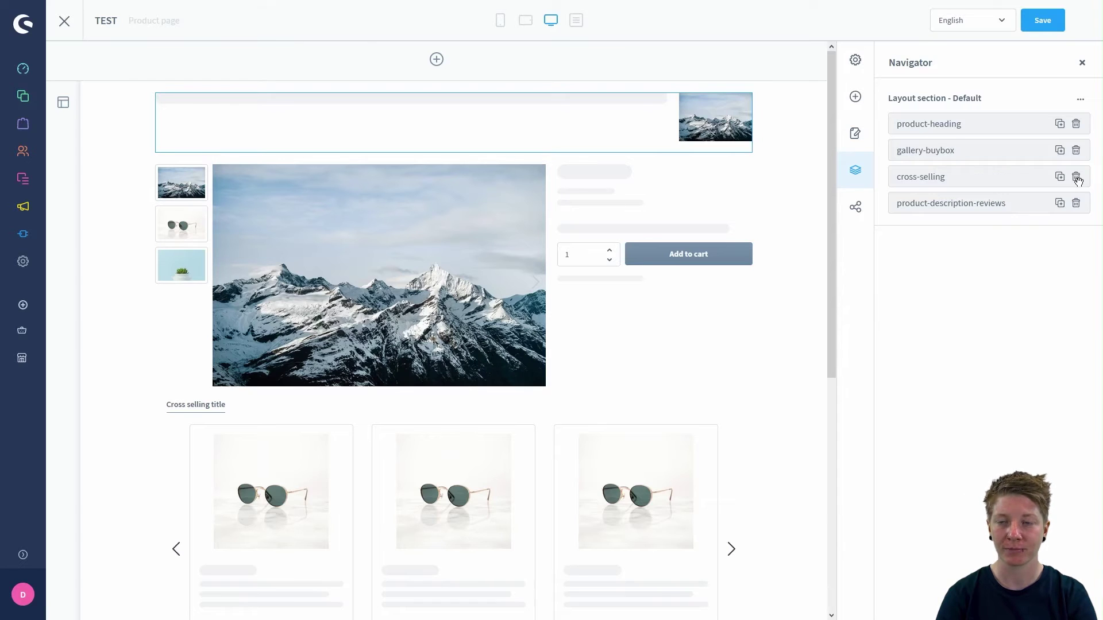
pyautogui.click(1076, 177)
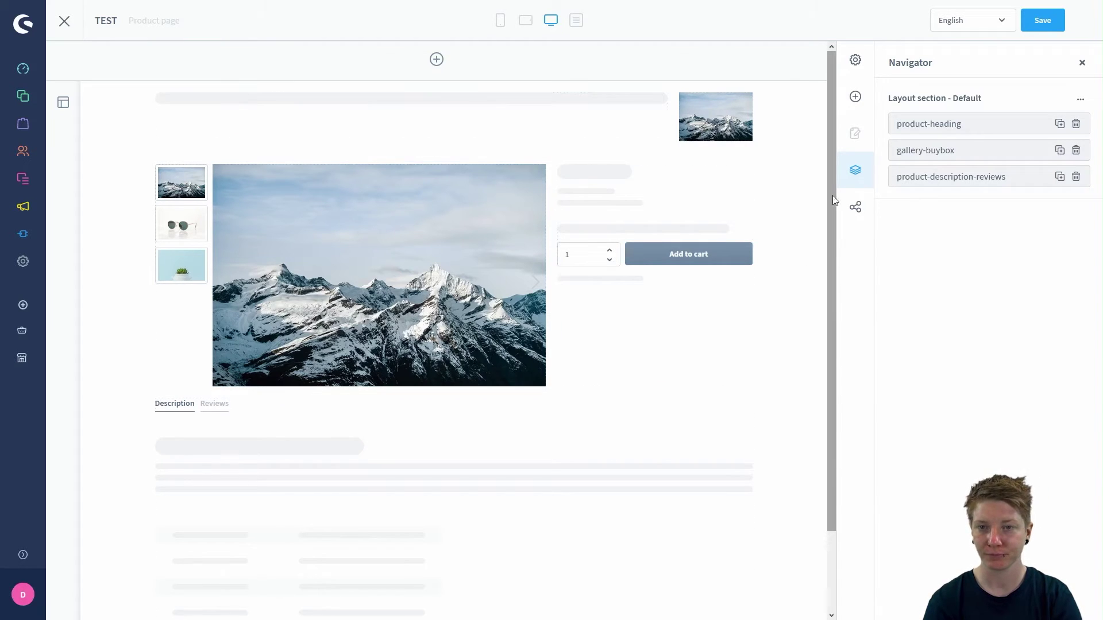
# Step: Preview the layout with the Craft Beer product and select the image gallery and buy box block
pyautogui.click(856, 63)
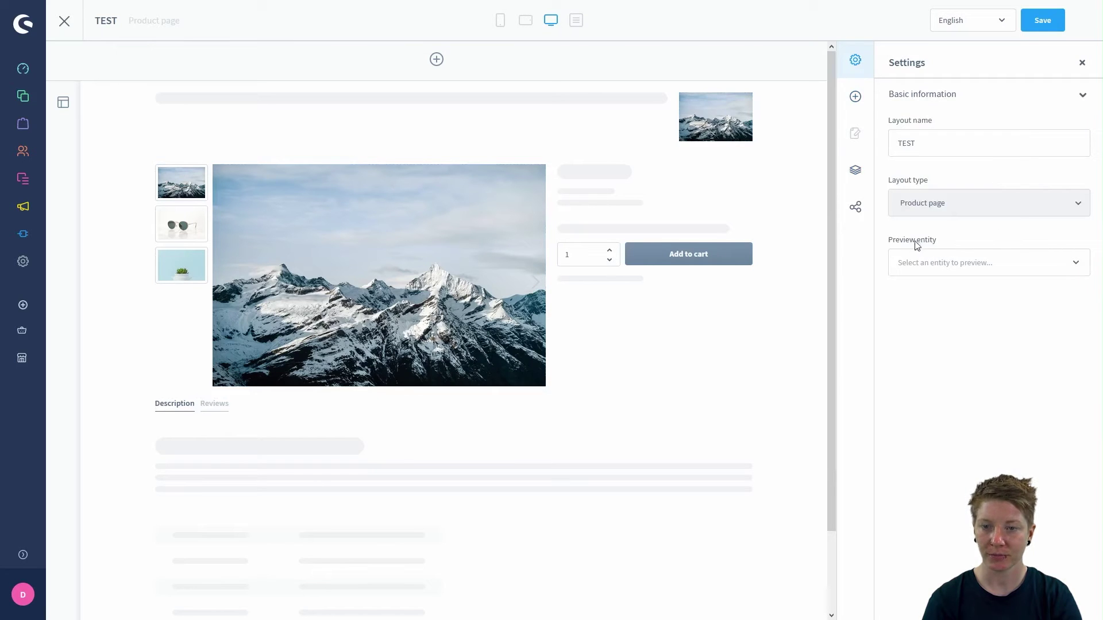
pyautogui.click(943, 259)
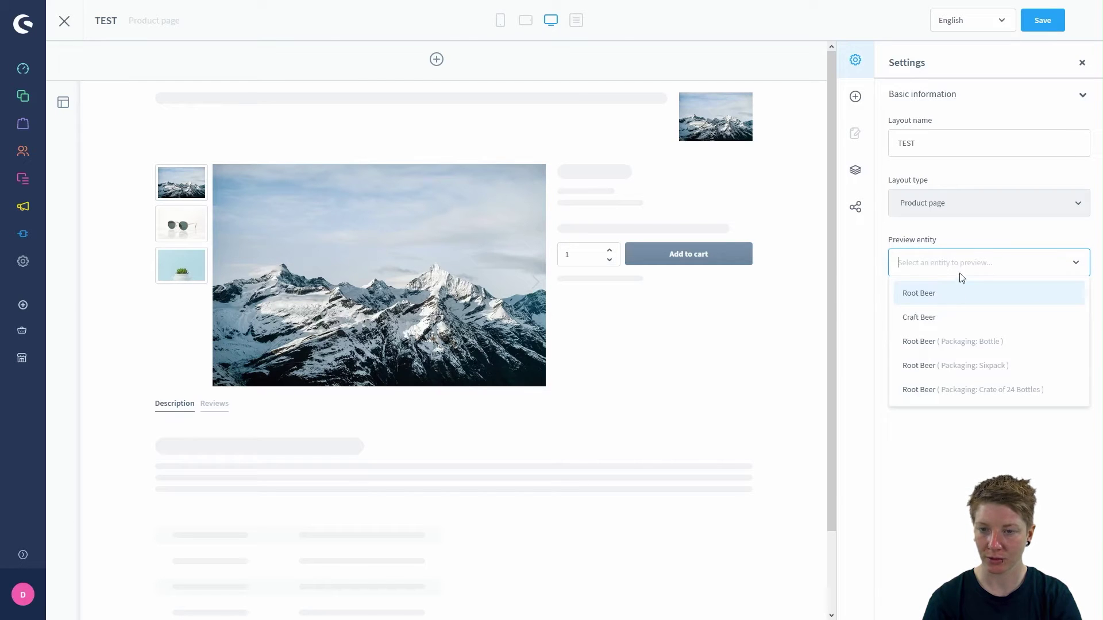
pyautogui.click(950, 323)
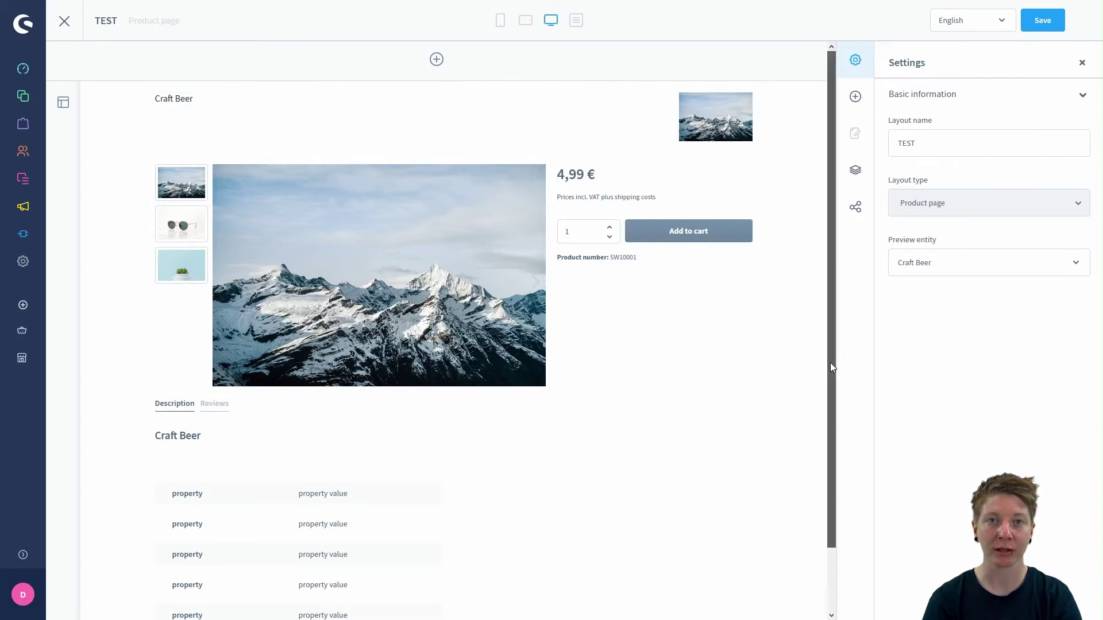
pyautogui.click(785, 253)
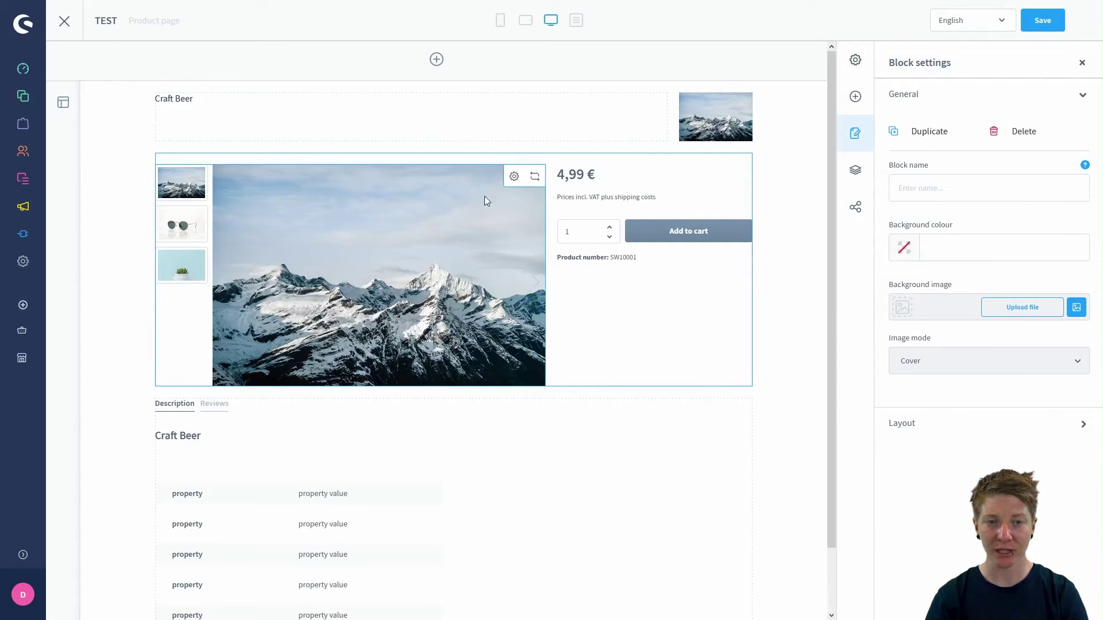
# Step: Map the gallery element's images to product.media
pyautogui.click(513, 178)
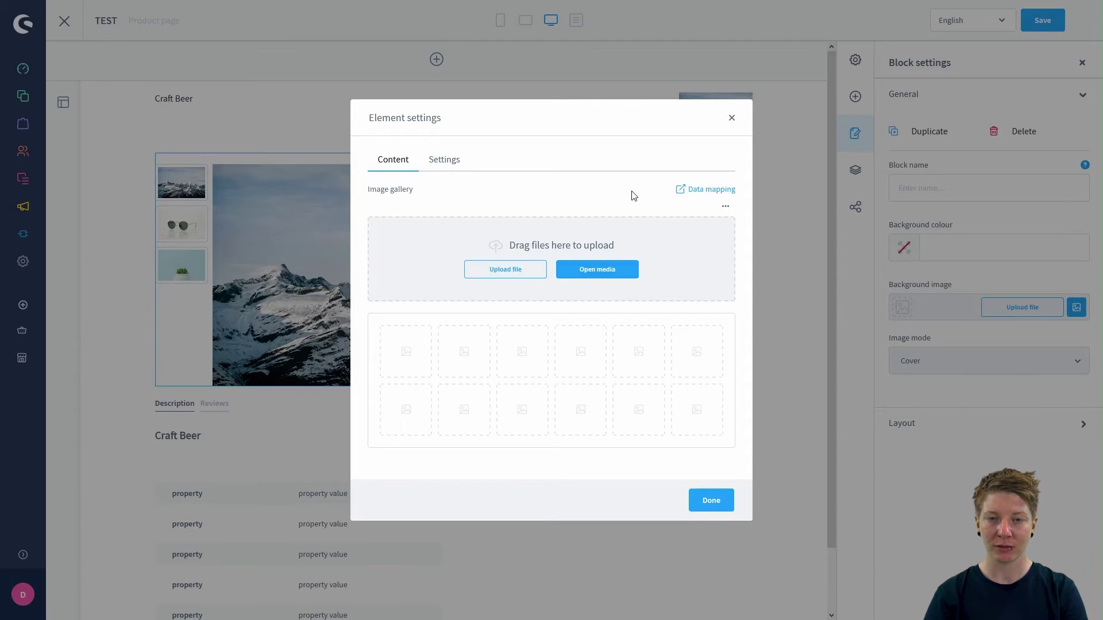
pyautogui.click(699, 193)
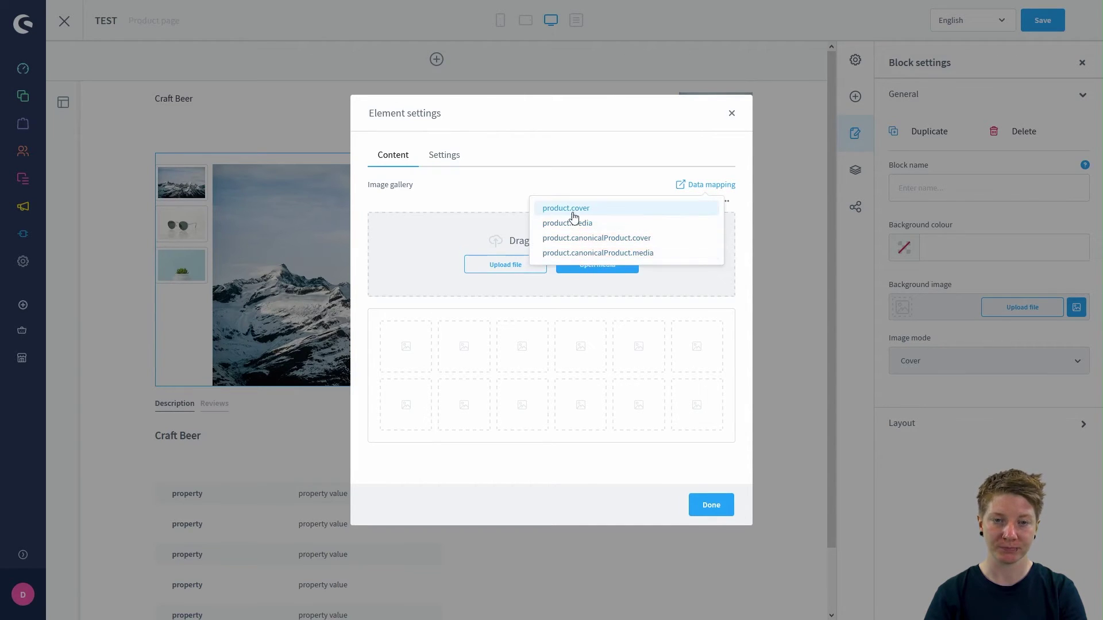
pyautogui.click(613, 225)
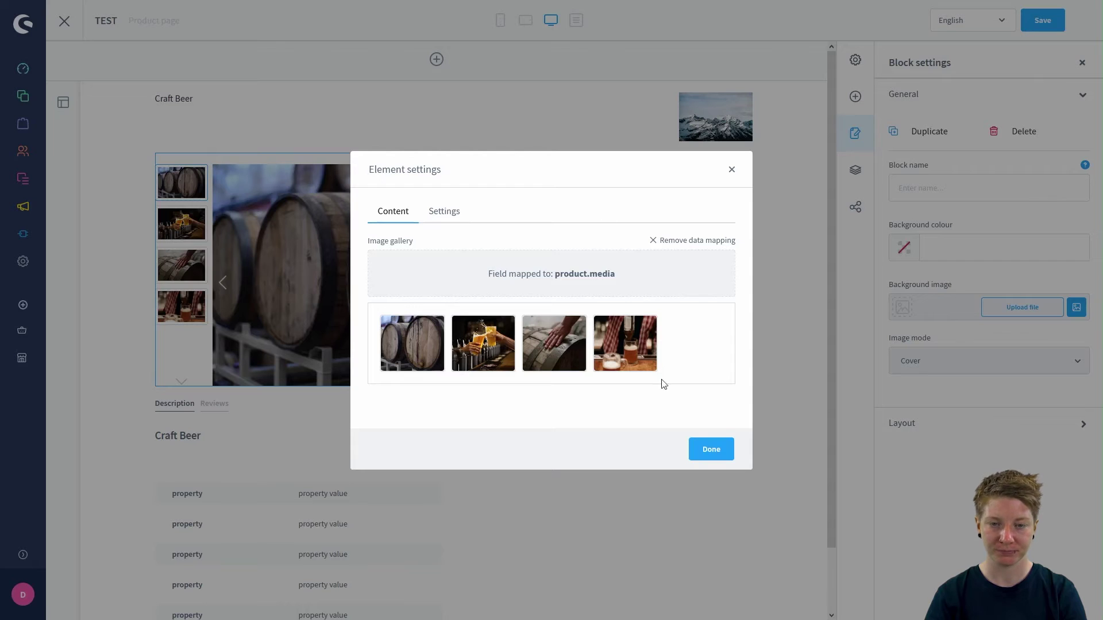
# Step: Keep Standard display mode, left-side preview navigation and zoom off for the gallery
pyautogui.click(452, 215)
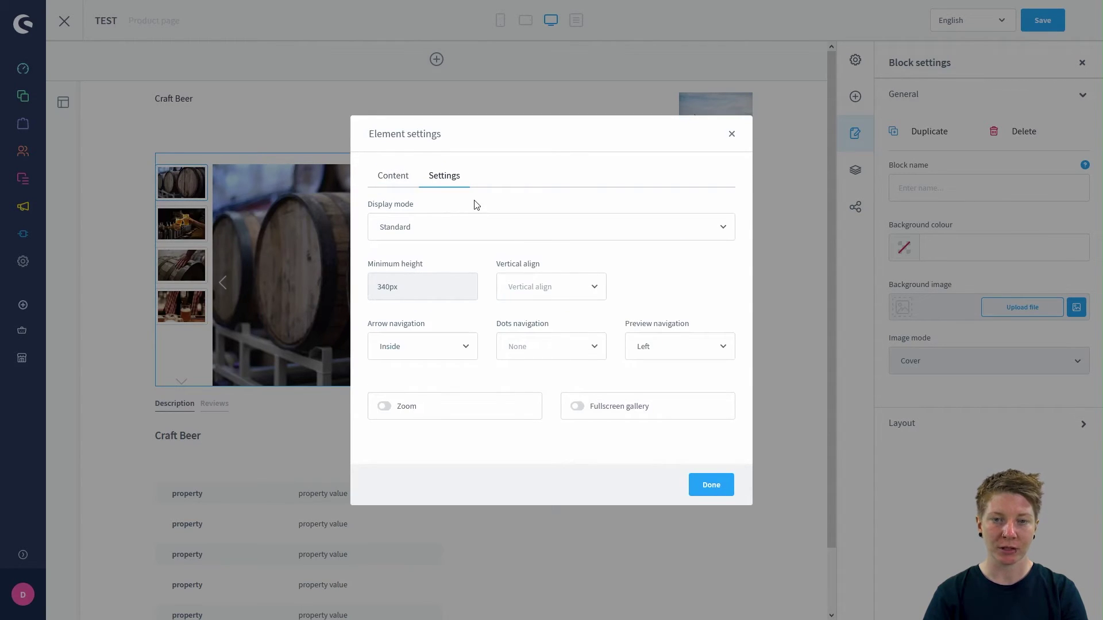
pyautogui.click(467, 230)
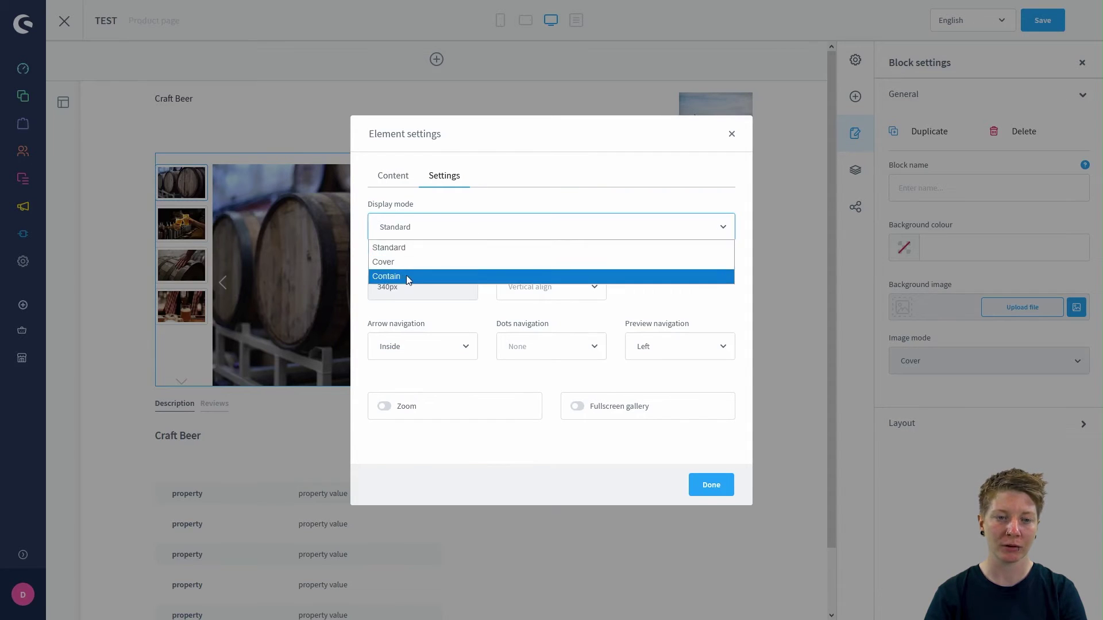
pyautogui.click(473, 204)
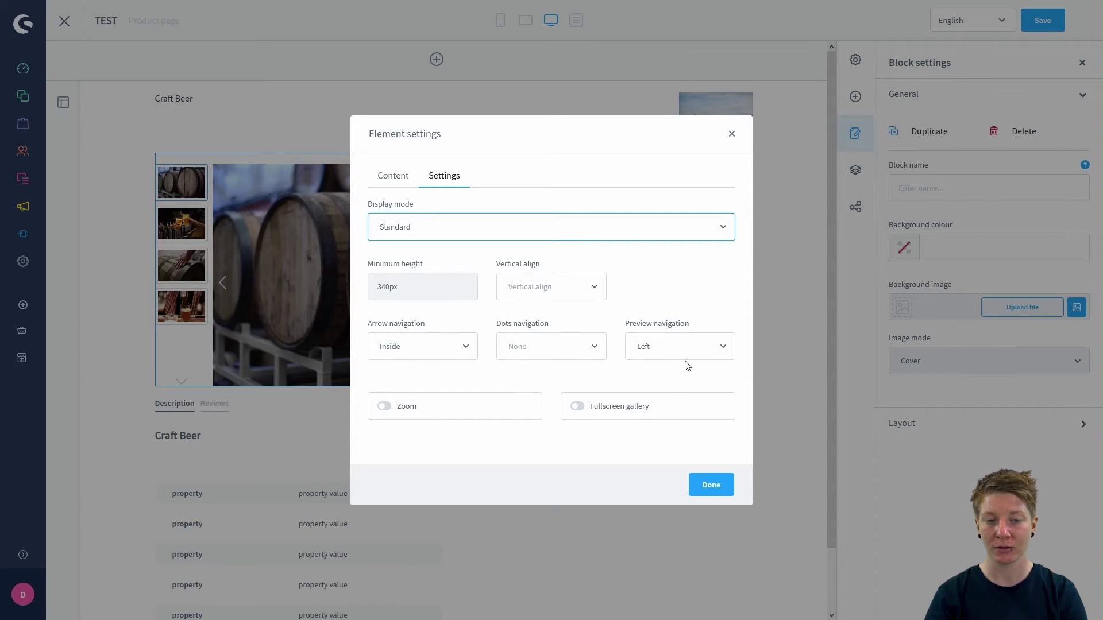
pyautogui.click(698, 352)
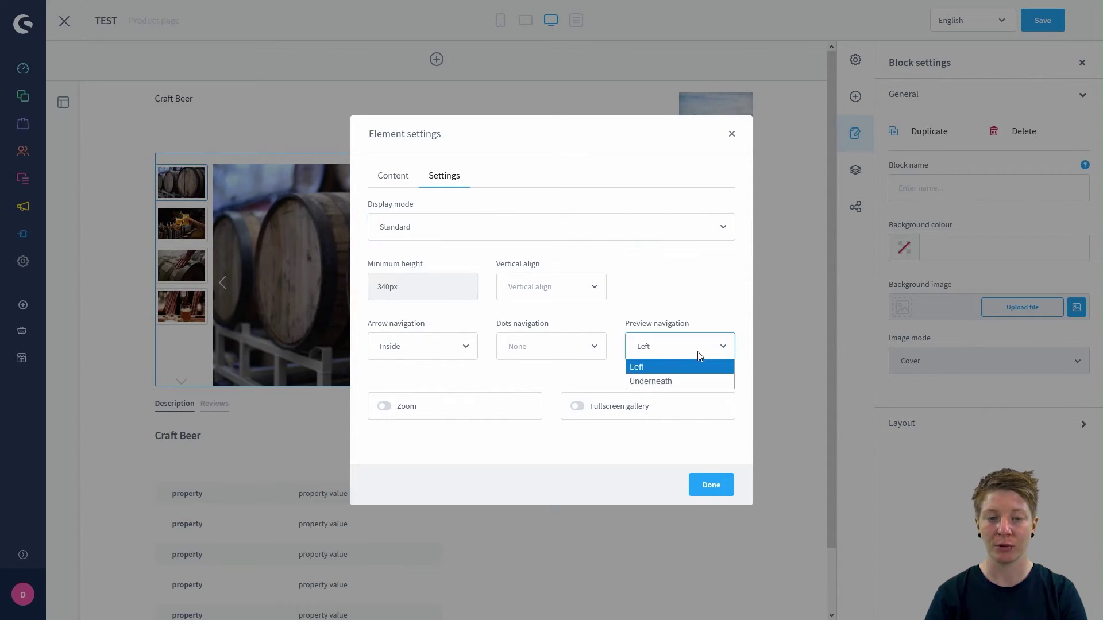
pyautogui.click(698, 352)
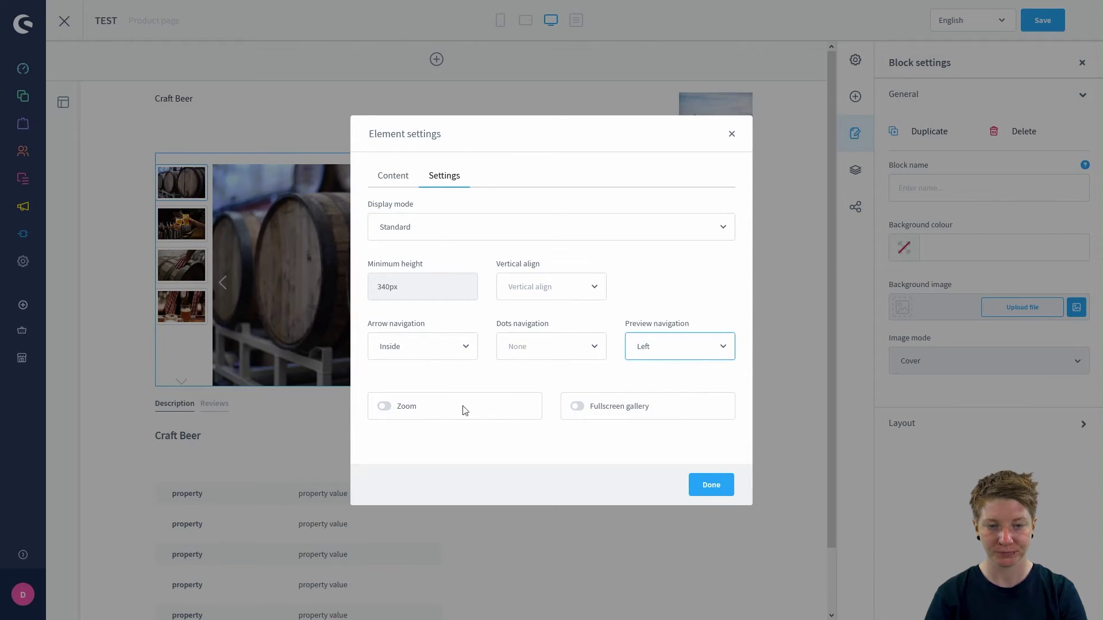
pyautogui.click(384, 408)
pyautogui.click(385, 408)
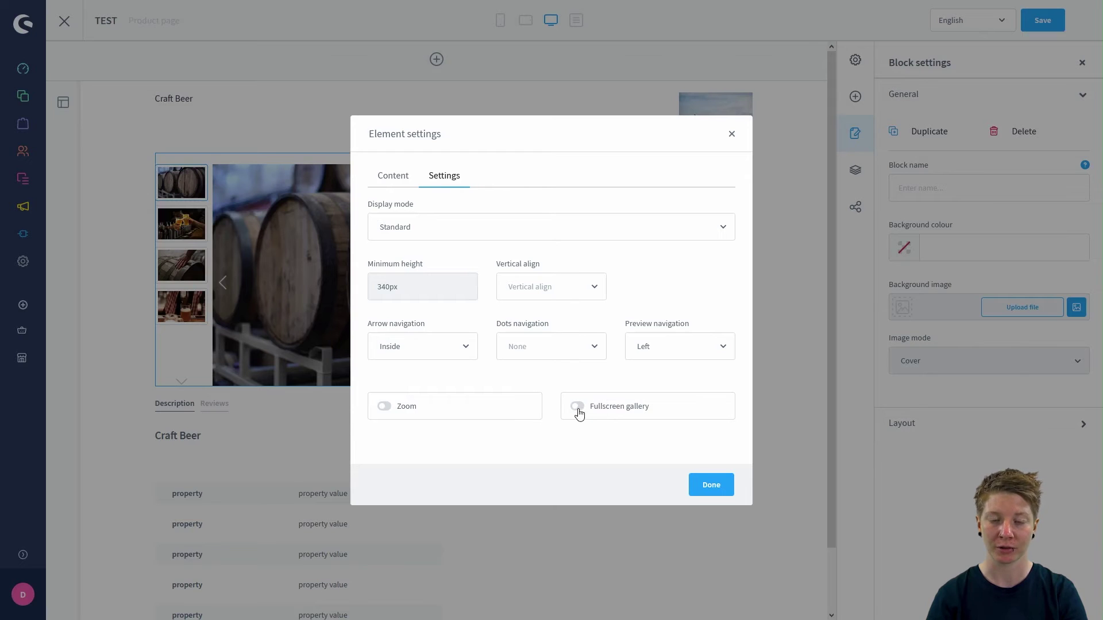
pyautogui.click(789, 158)
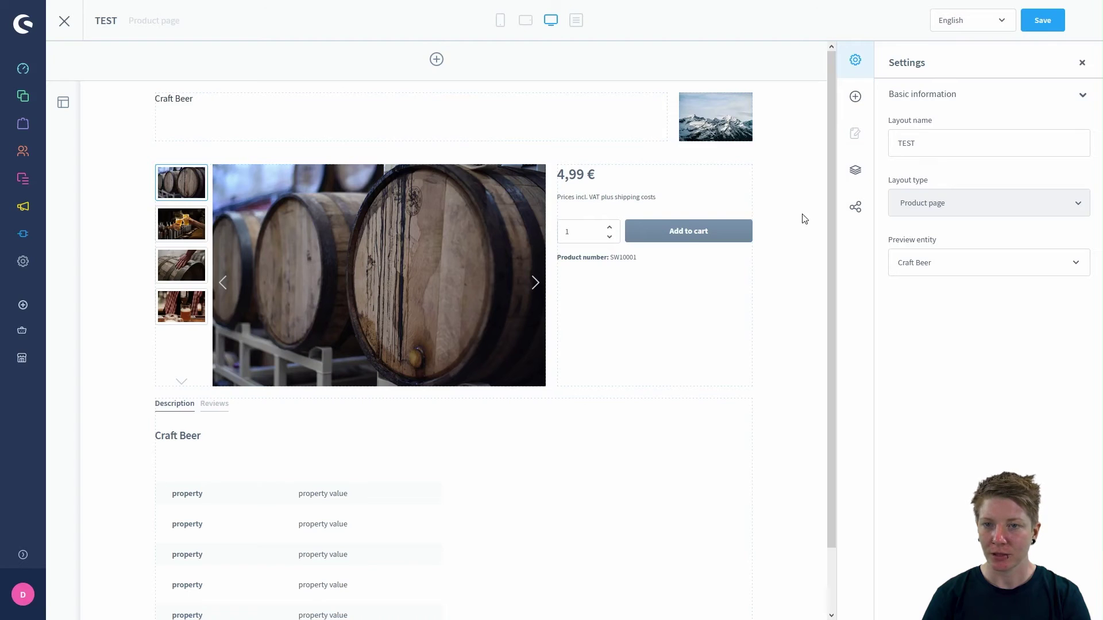
# Step: Drag an 'Image, boxed' block from the Images category to the top of the page
pyautogui.click(856, 101)
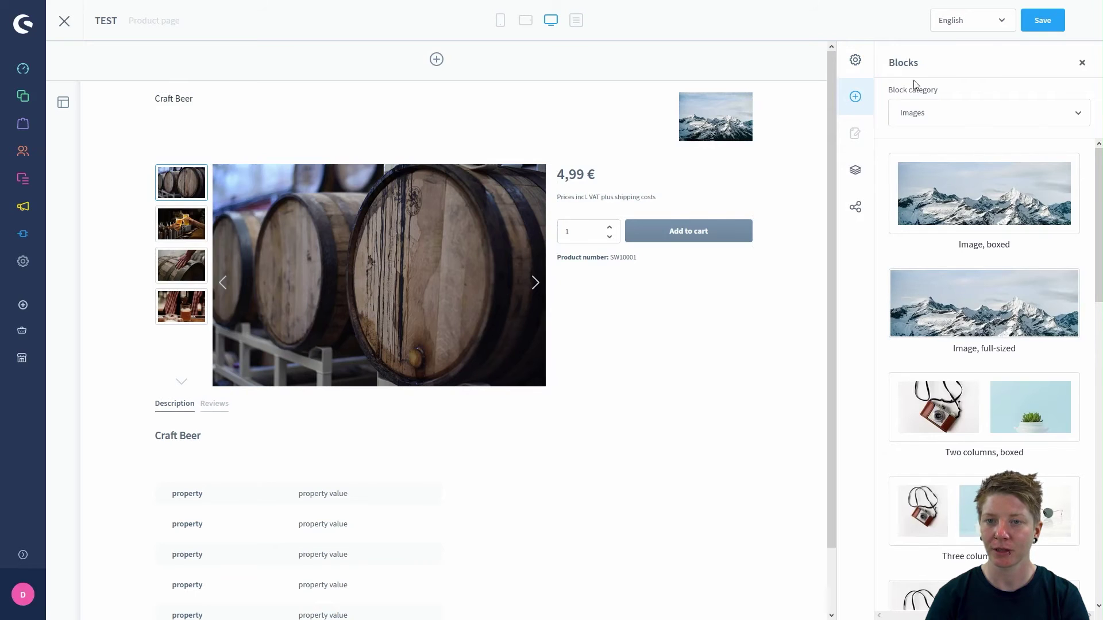
pyautogui.click(931, 113)
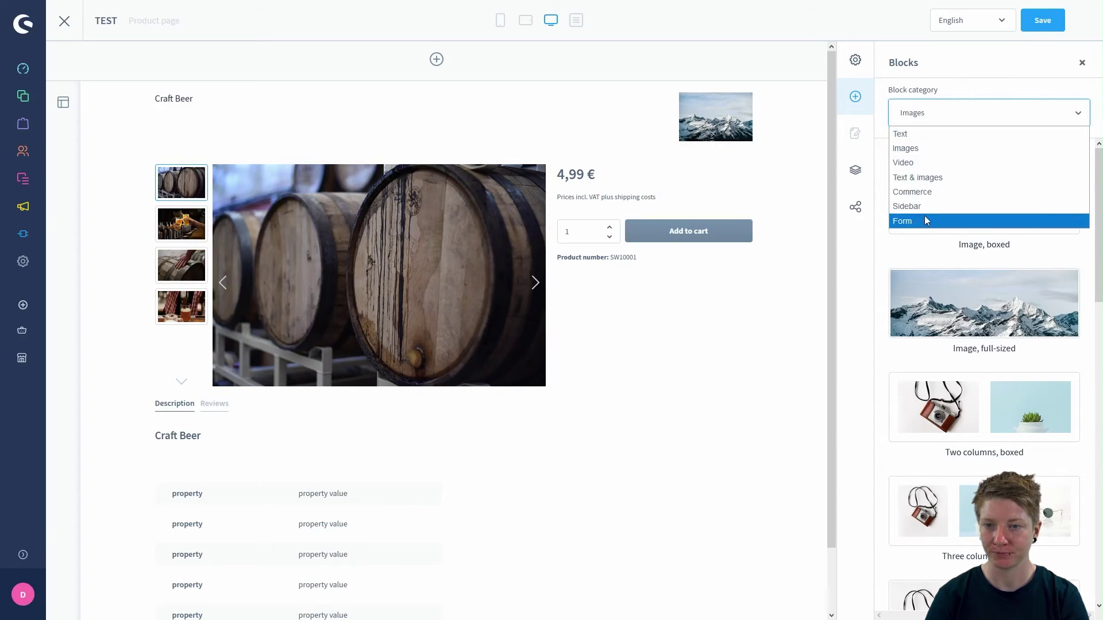
pyautogui.click(919, 151)
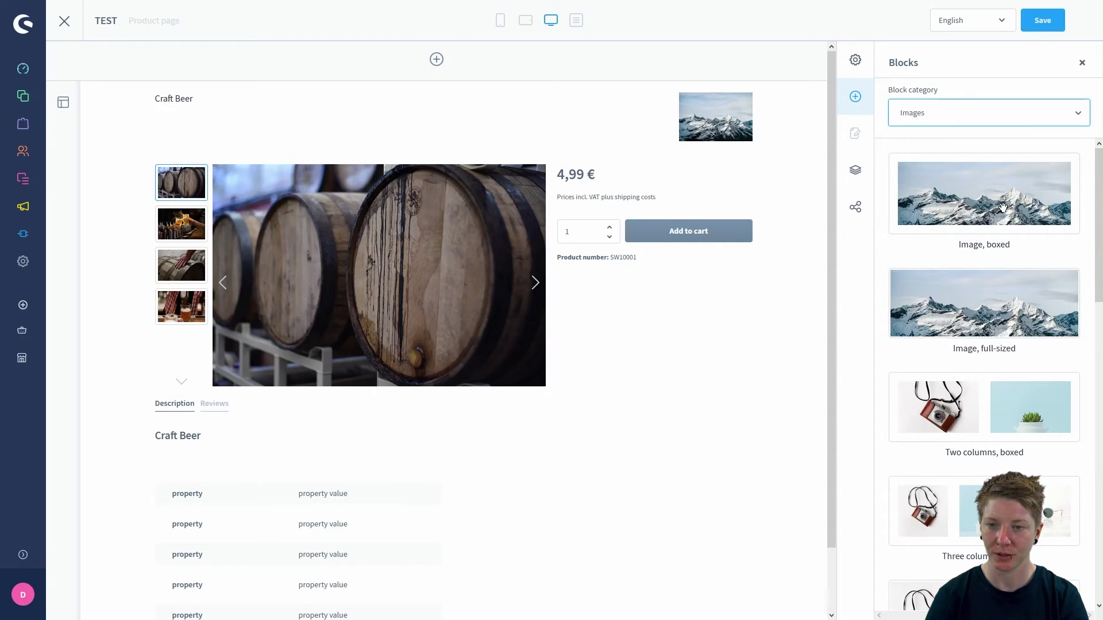
pyautogui.moveTo(1003, 207); pyautogui.dragTo(503, 93)
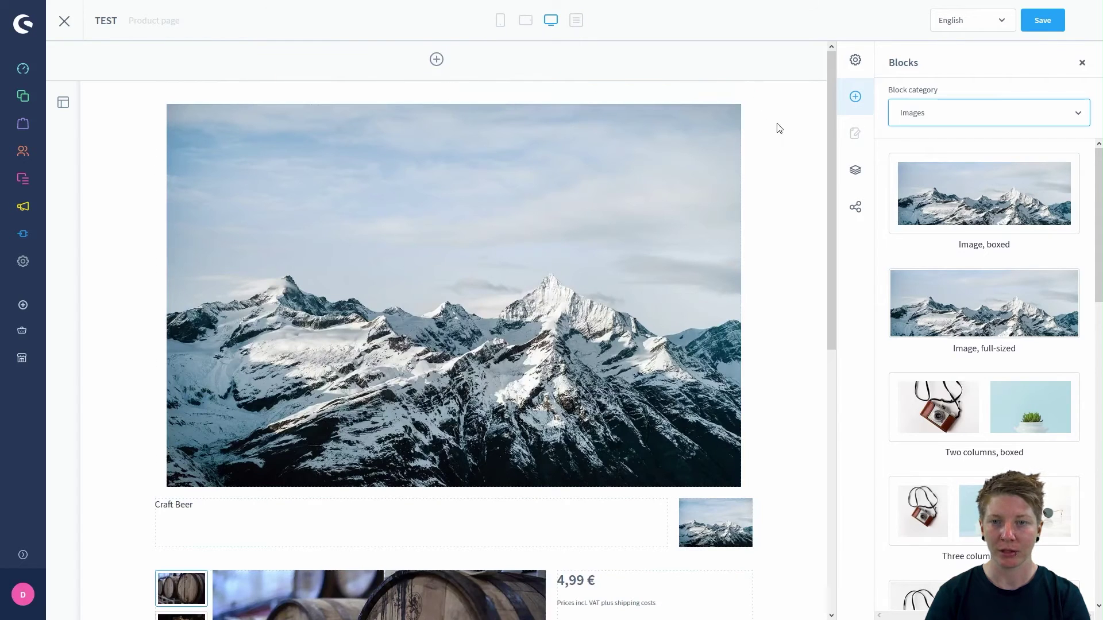
pyautogui.scroll(-3, 773, 165)
pyautogui.scroll(3, 773, 165)
# Step: Set the top image block to pexels-emma-bauso-2253847.jpg from the media library
pyautogui.click(689, 161)
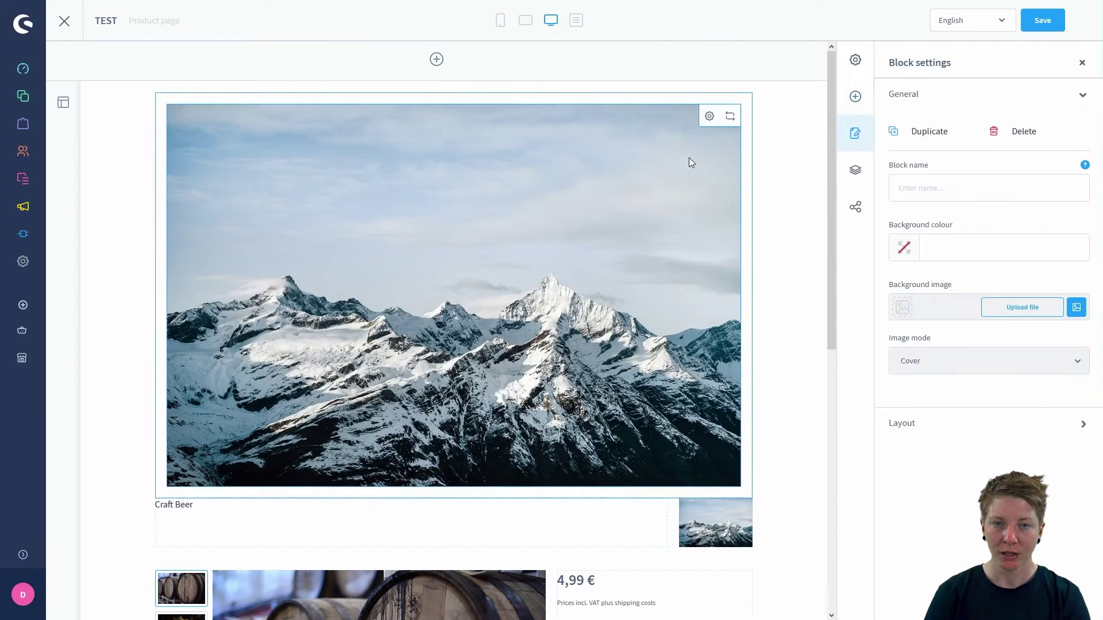
pyautogui.click(710, 118)
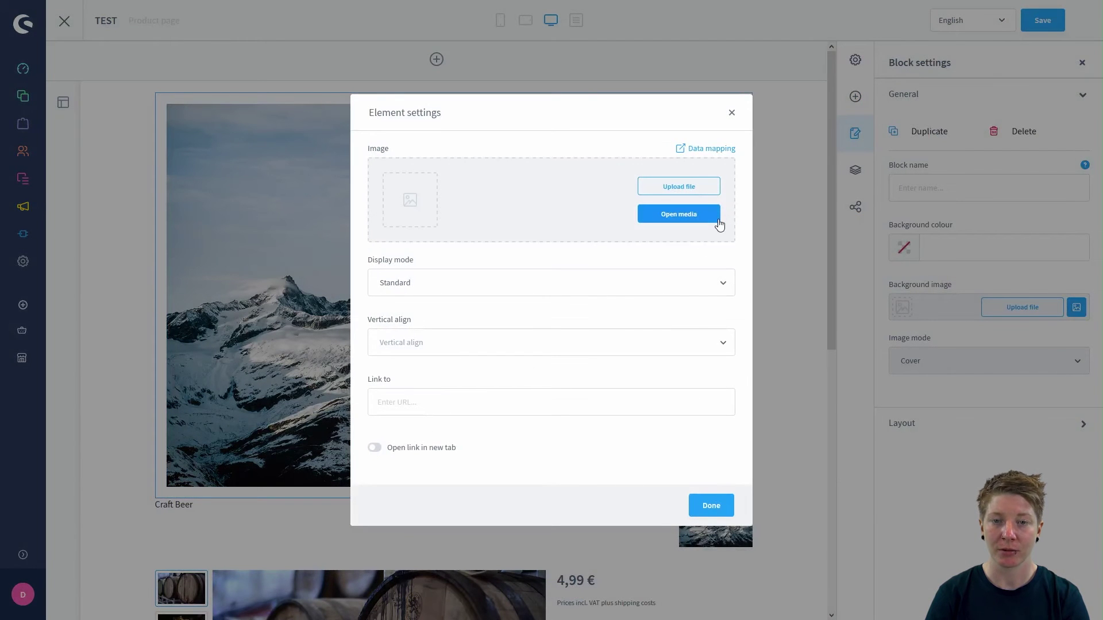
pyautogui.click(675, 215)
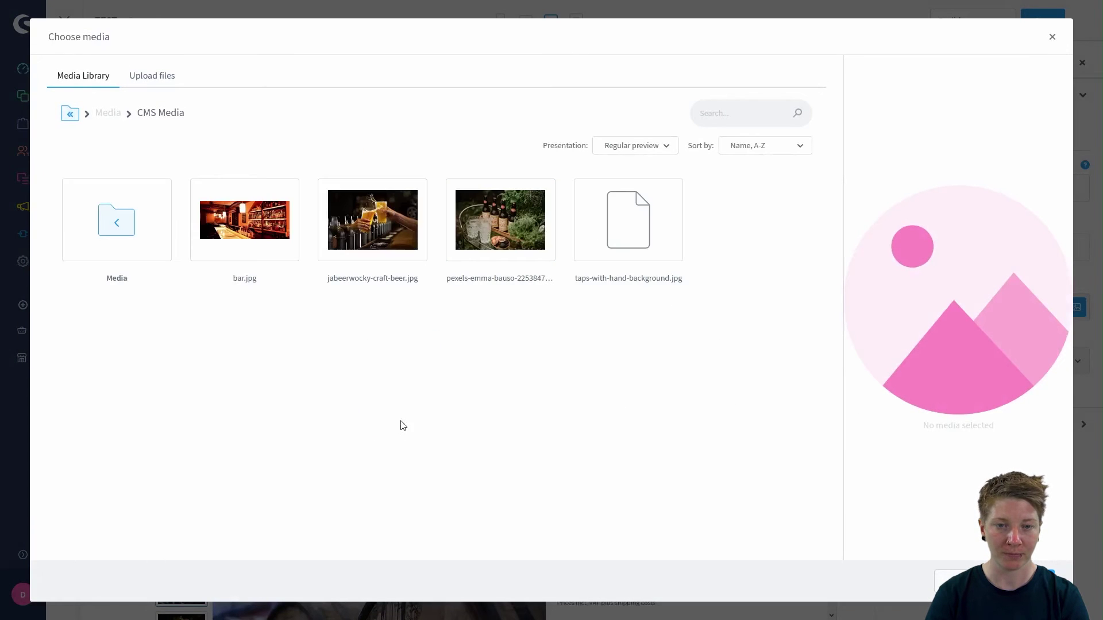
pyautogui.click(481, 249)
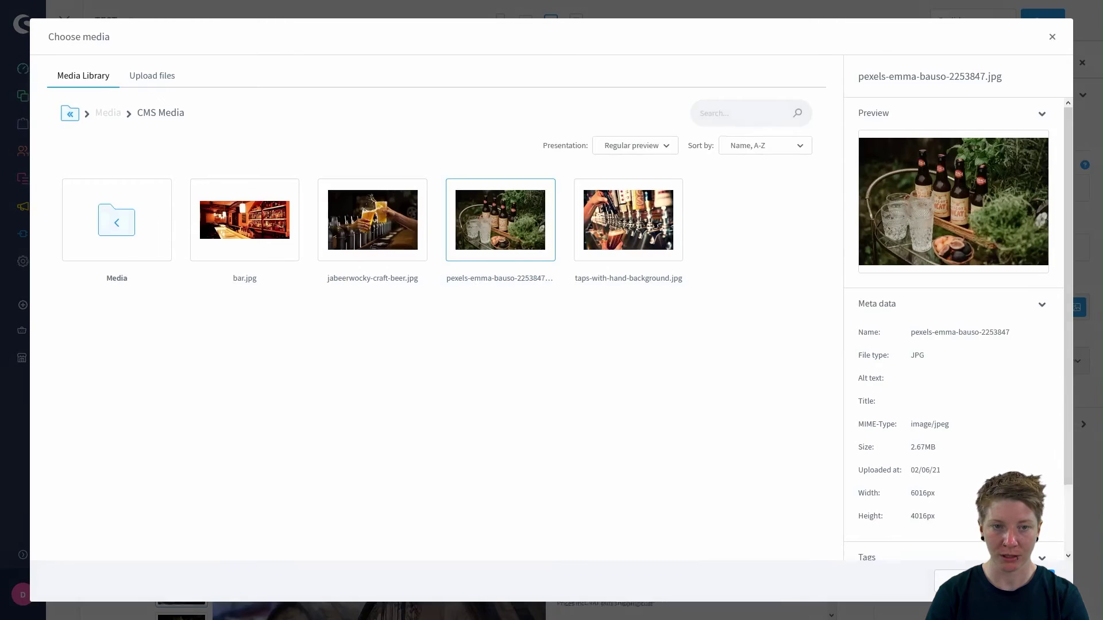
pyautogui.click(1029, 582)
pyautogui.click(715, 511)
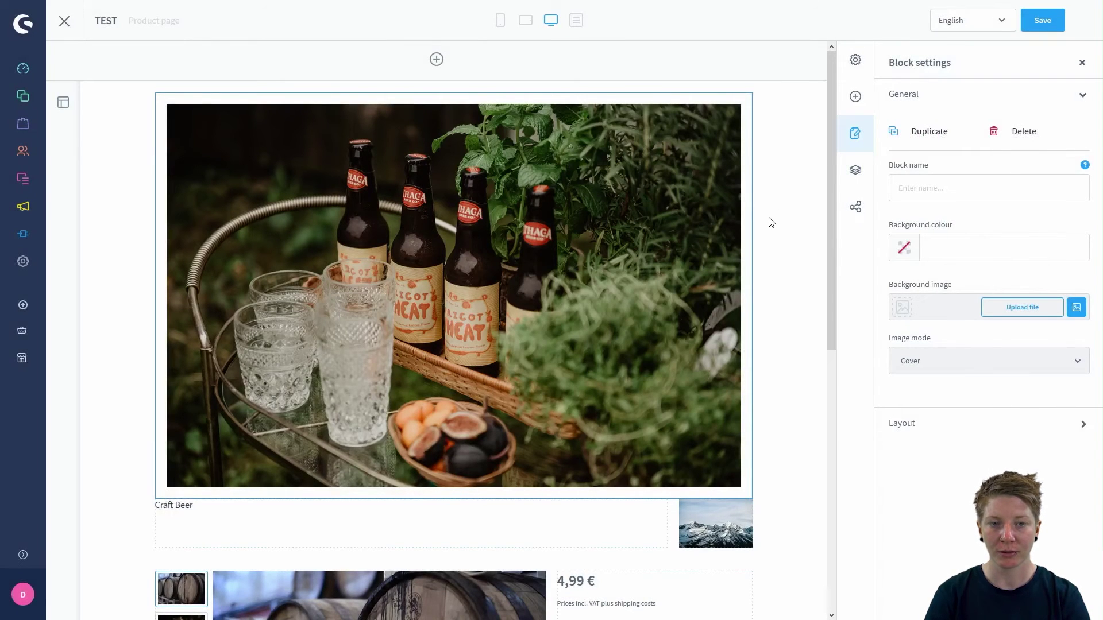
pyautogui.scroll(-1, 771, 223)
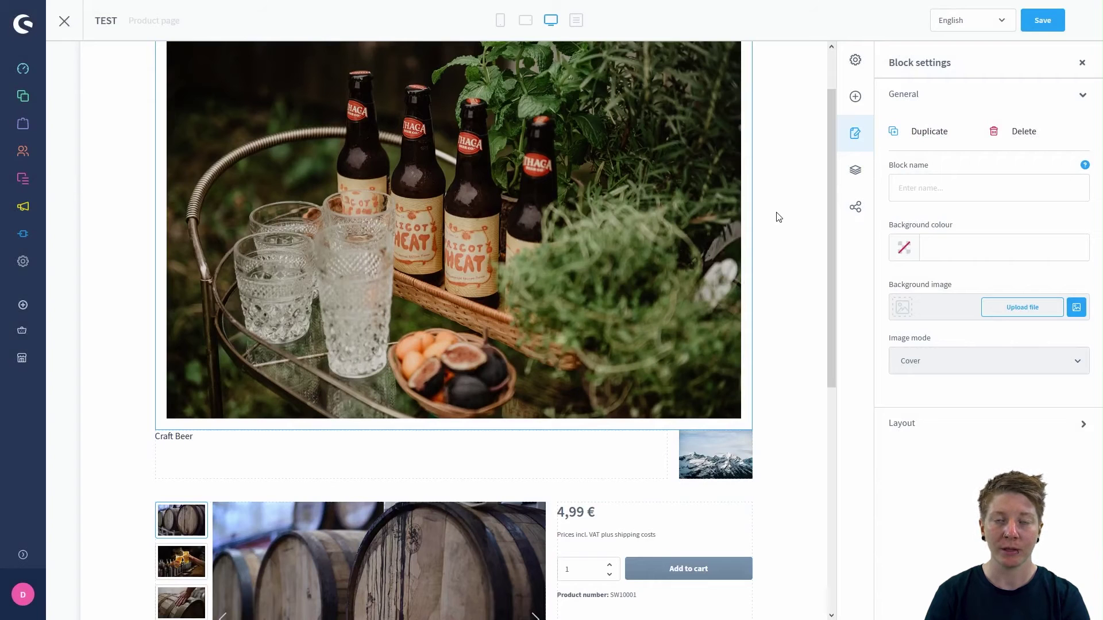
pyautogui.scroll(-1, 779, 217)
pyautogui.scroll(2, 788, 291)
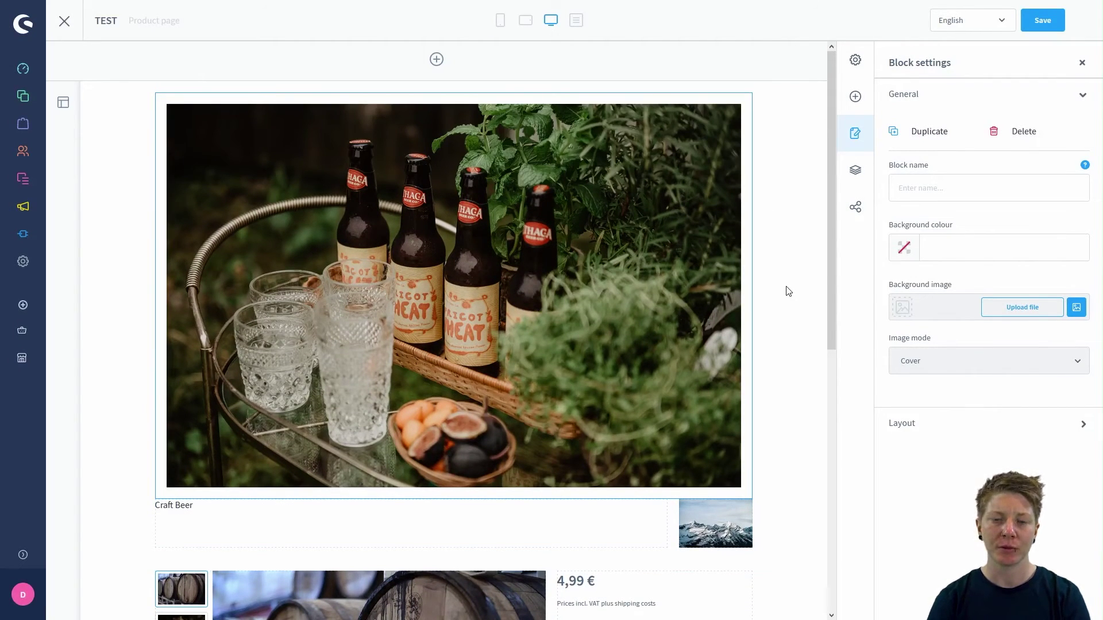
pyautogui.scroll(-1, 786, 290)
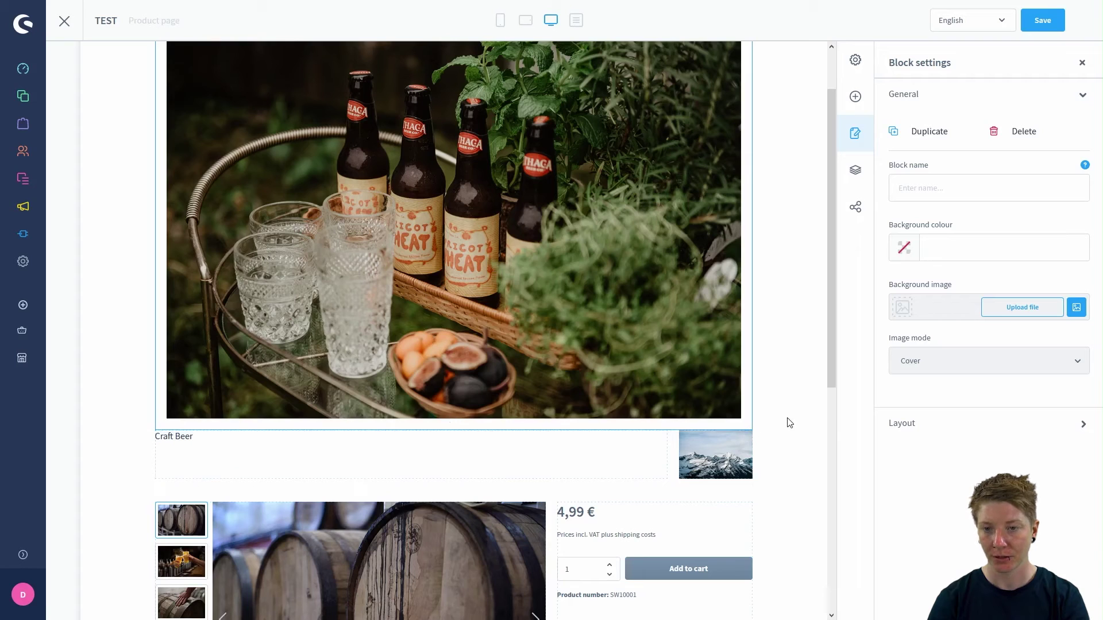
# Step: Delete the product-heading block and drop a 'Teaser text' block from the Text category under the image
pyautogui.click(860, 173)
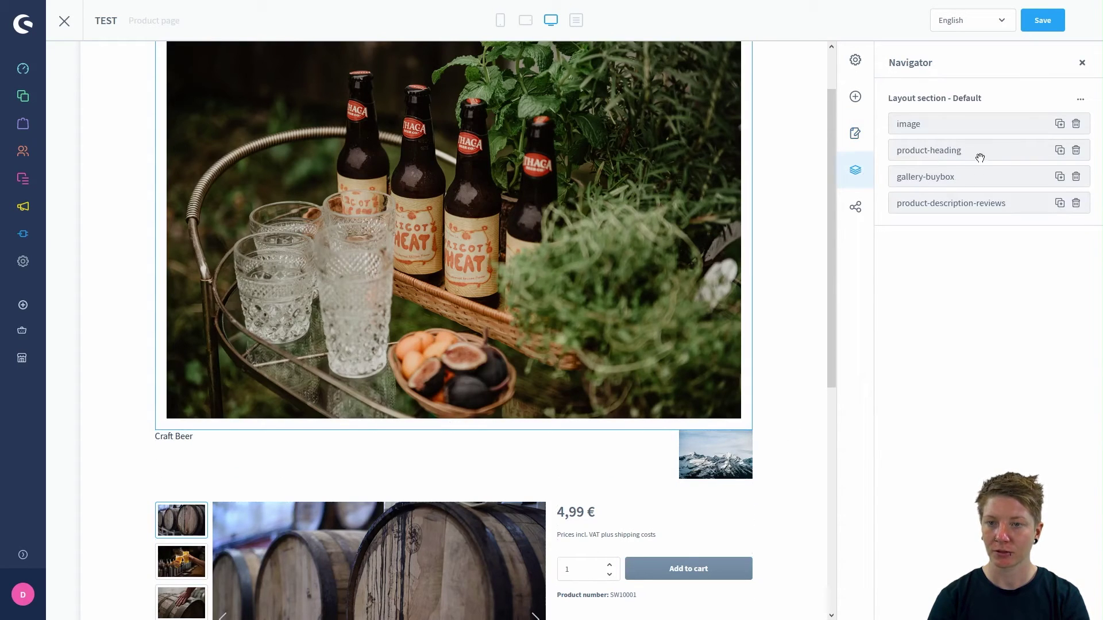
pyautogui.click(1076, 152)
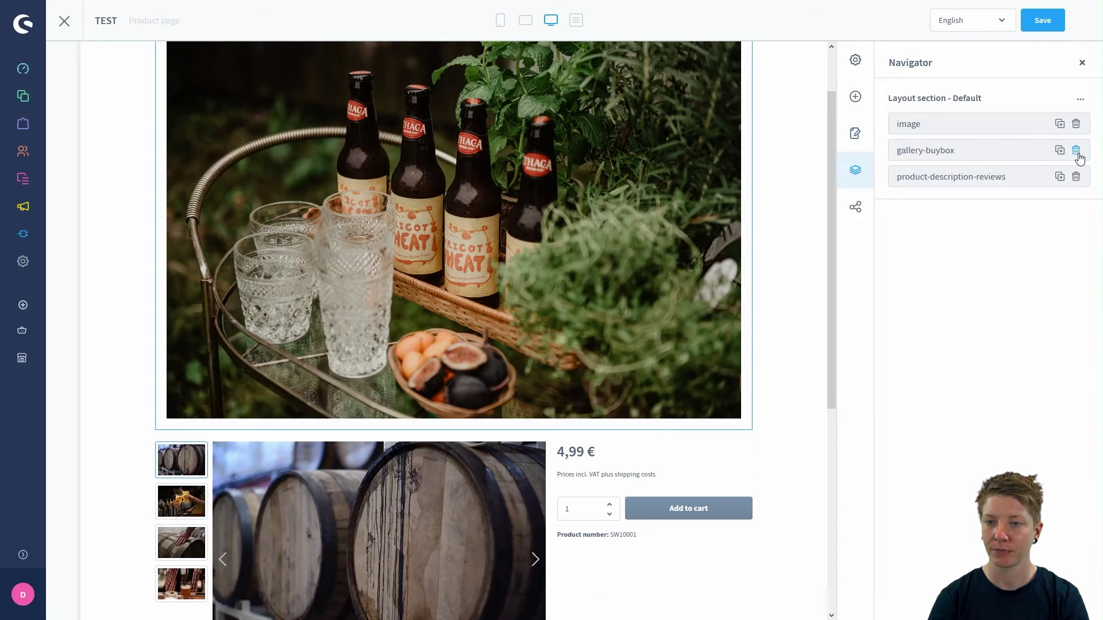
pyautogui.click(861, 103)
pyautogui.click(949, 123)
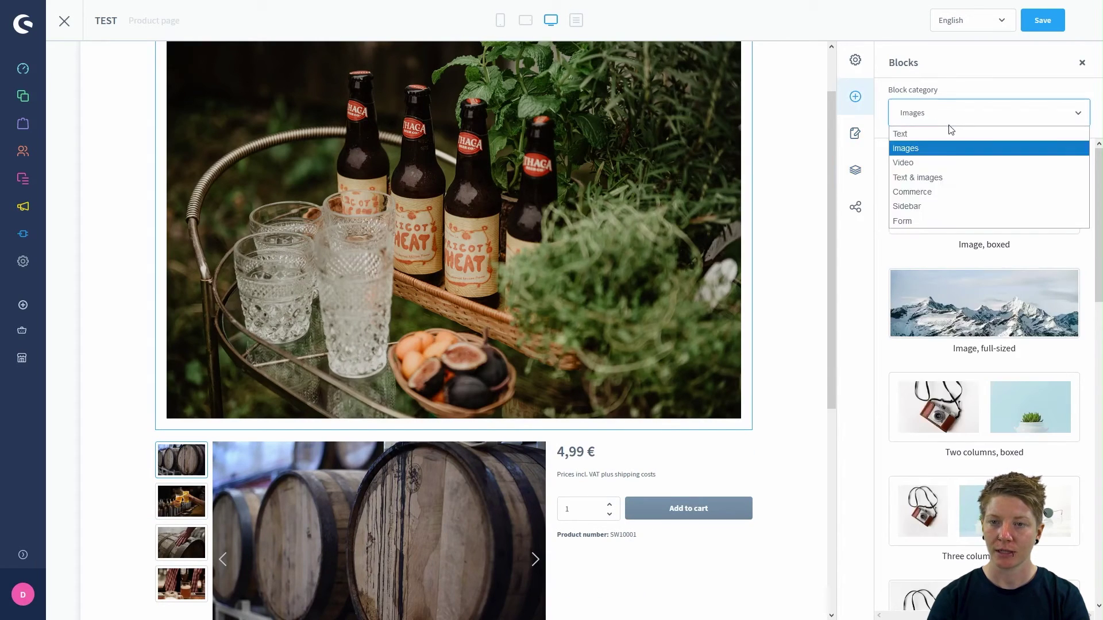
pyautogui.click(911, 135)
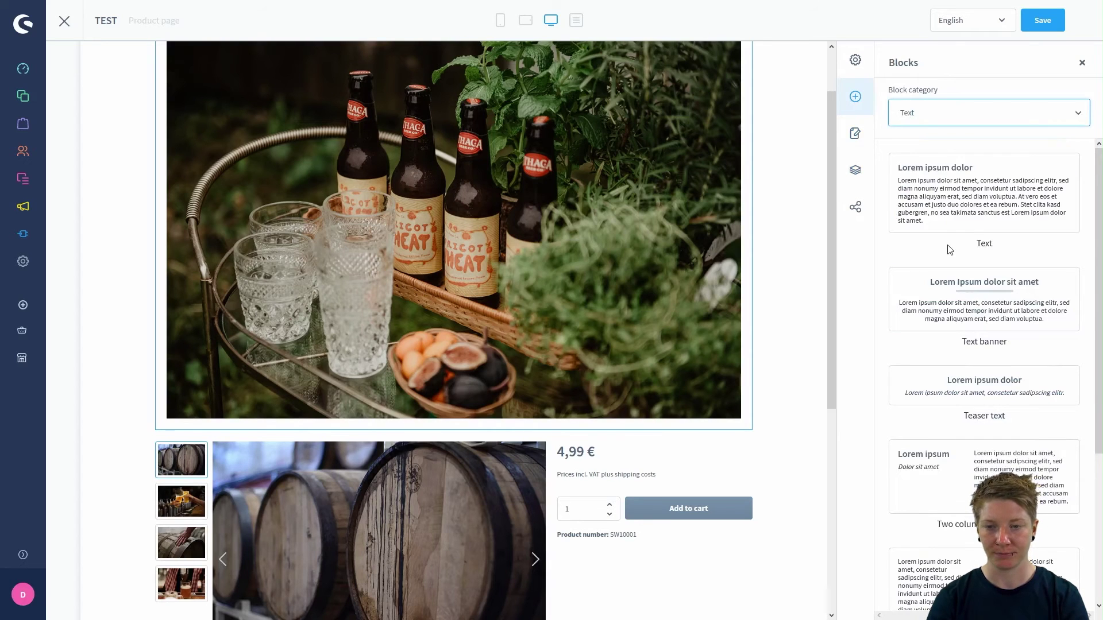
pyautogui.scroll(-3, 950, 249)
pyautogui.moveTo(985, 254); pyautogui.dragTo(676, 429)
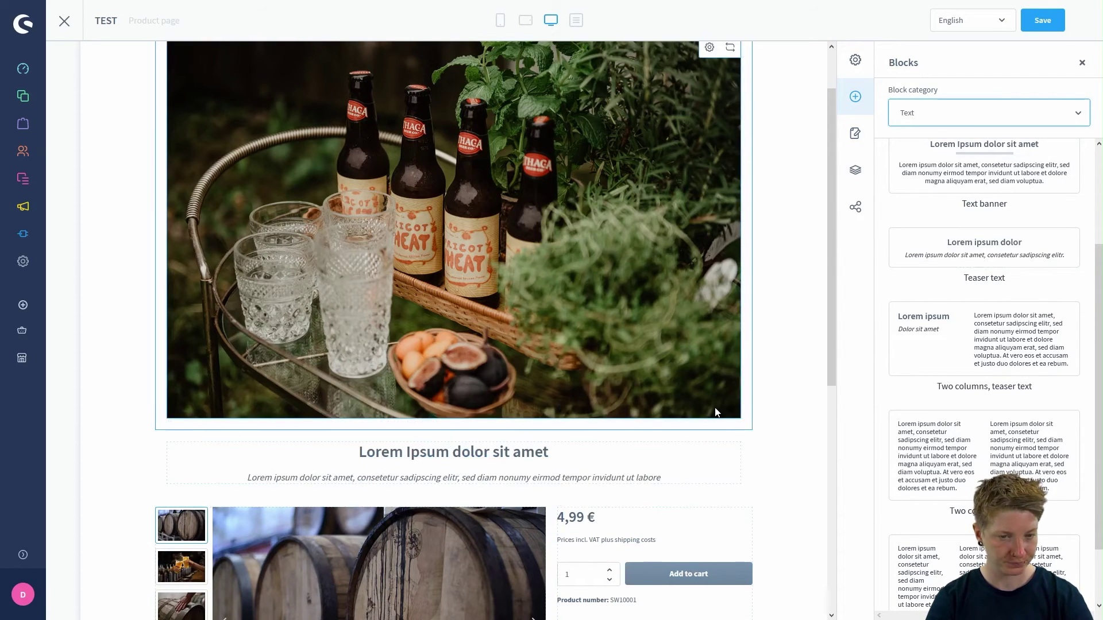
# Step: Replace the teaser block's heading with 'Test'
pyautogui.click(469, 452)
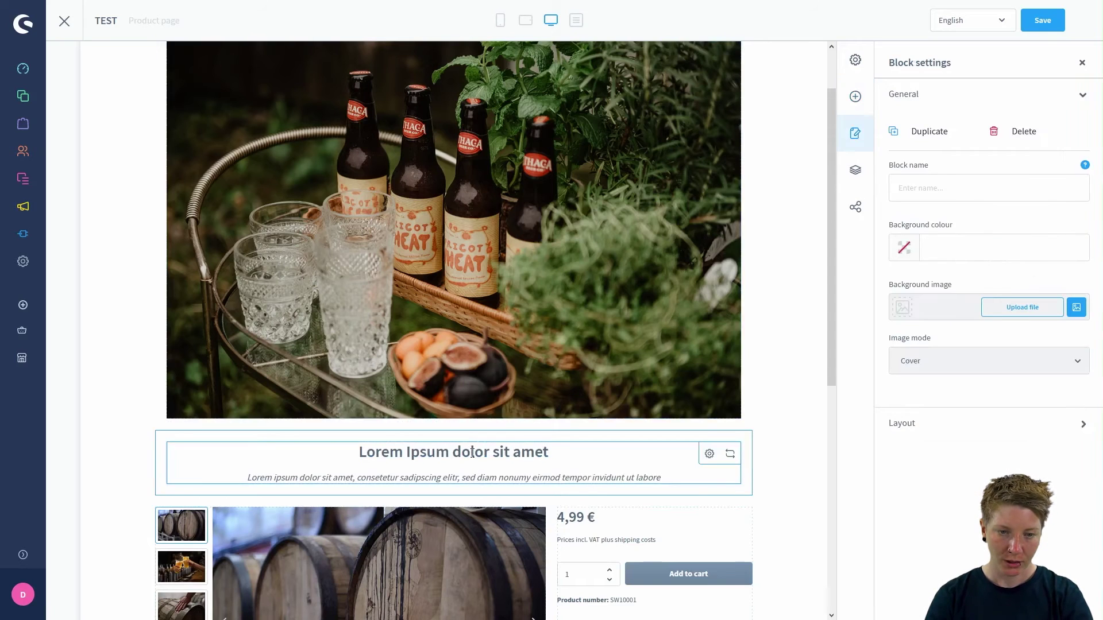
pyautogui.tripleClick(472, 454)
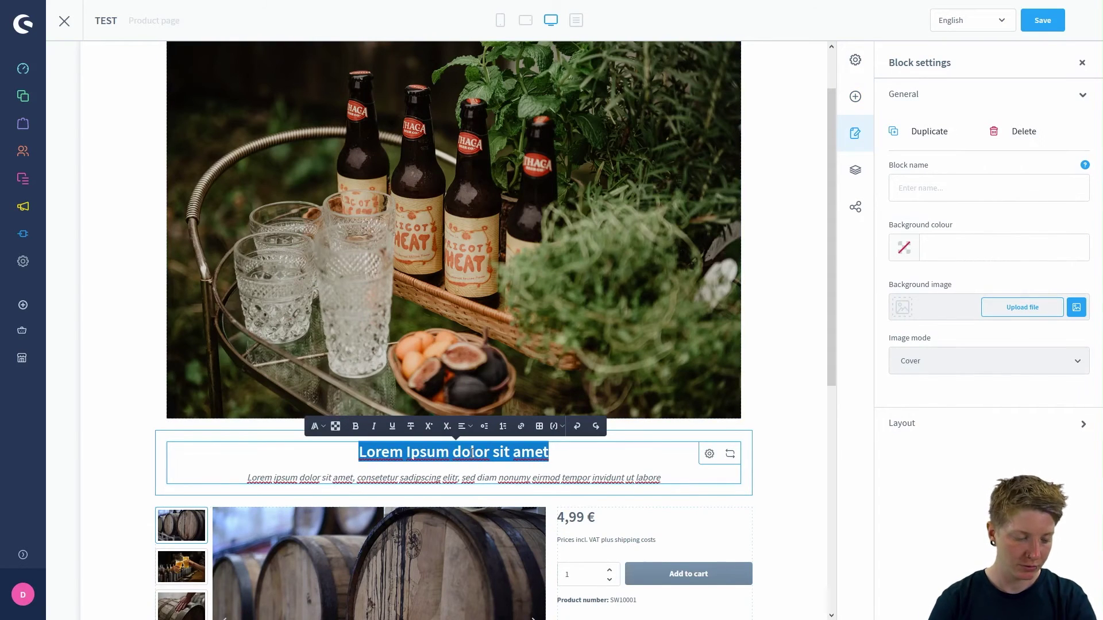
pyautogui.write('Test')
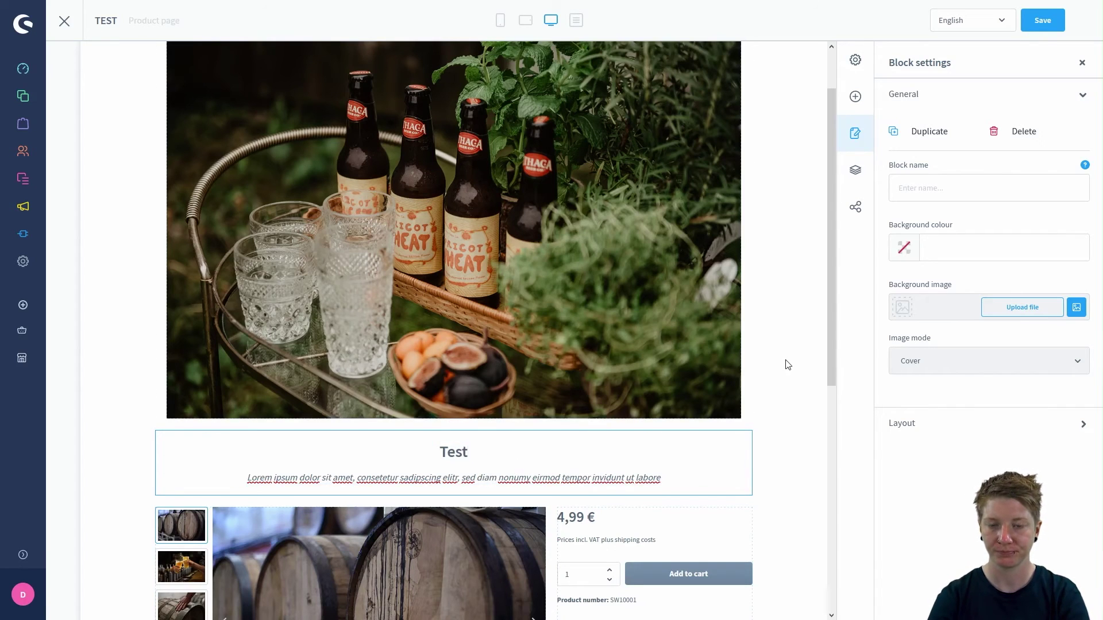
# Step: Delete the product-description-reviews block in the Navigator
pyautogui.scroll(-7, 788, 365)
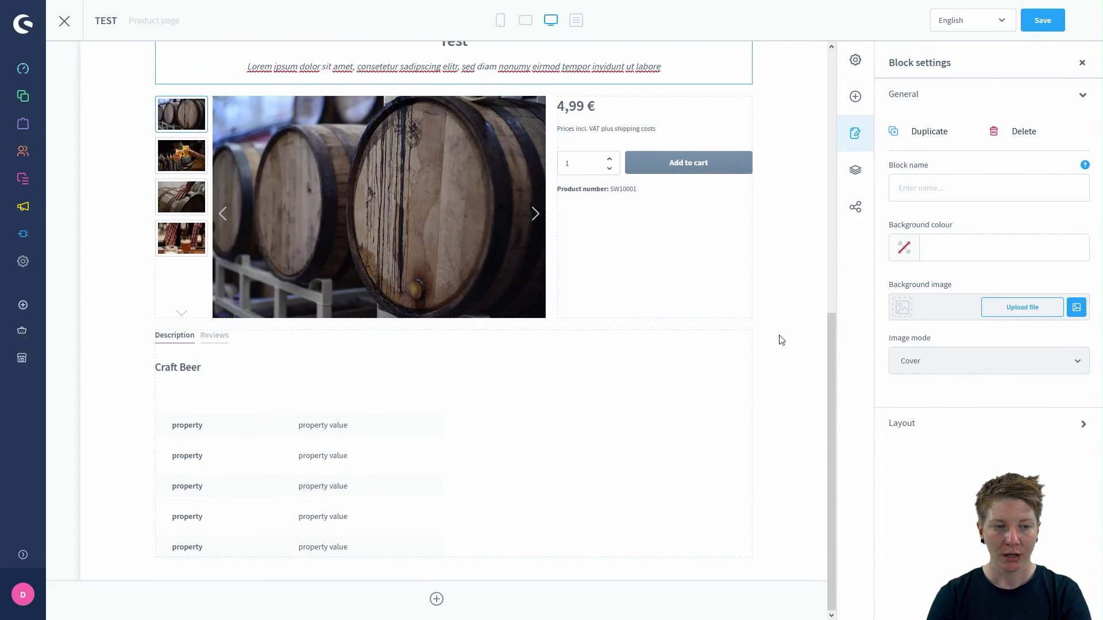
pyautogui.click(856, 170)
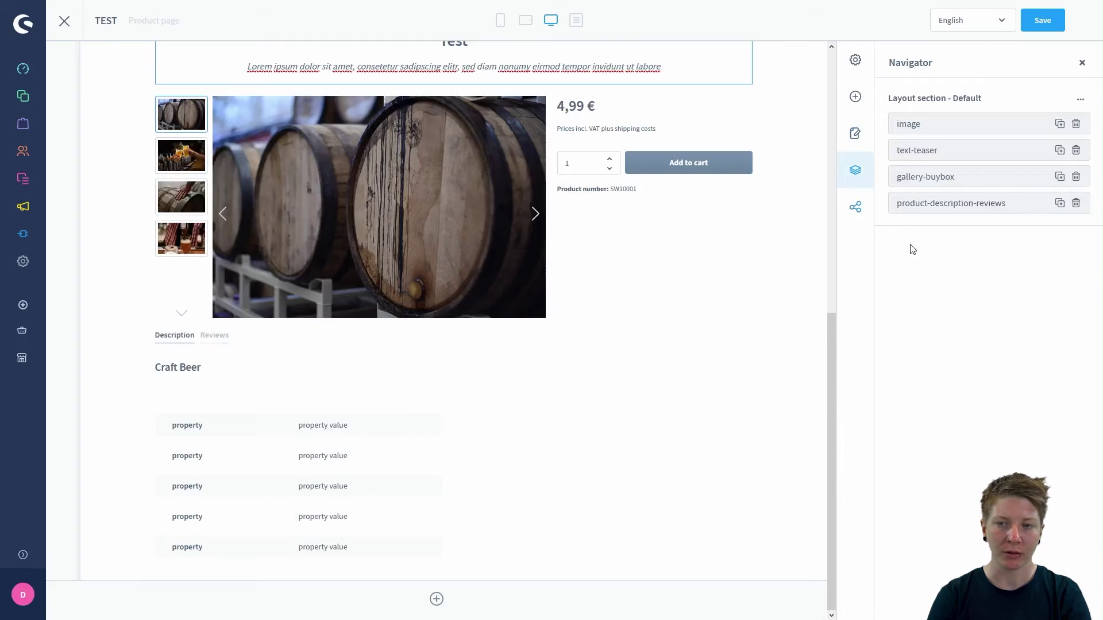
pyautogui.click(1076, 205)
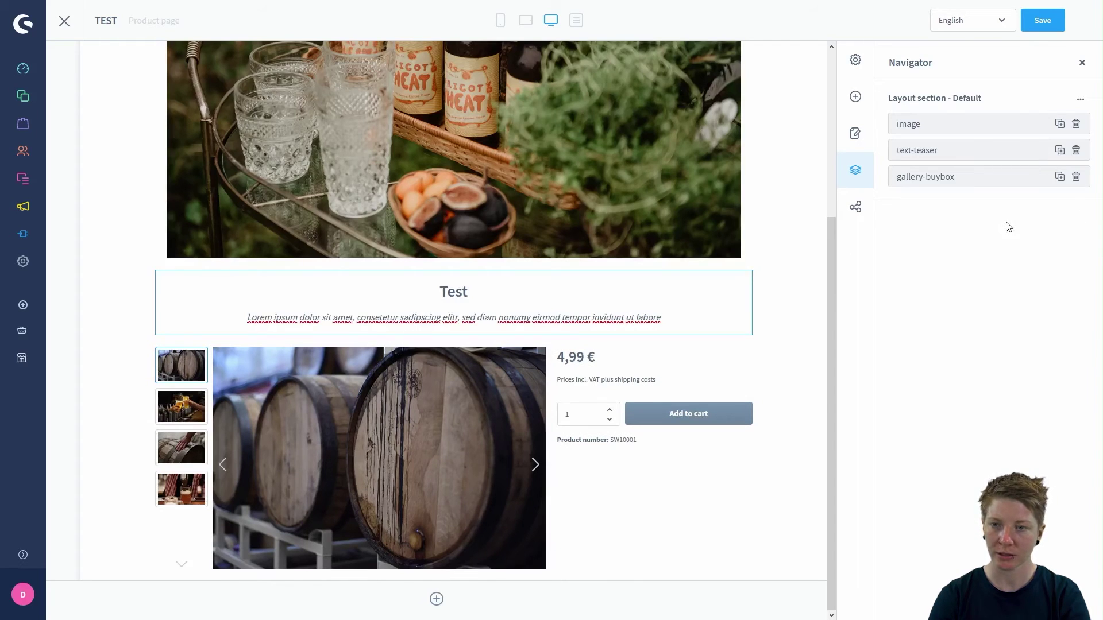
pyautogui.scroll(4, 783, 322)
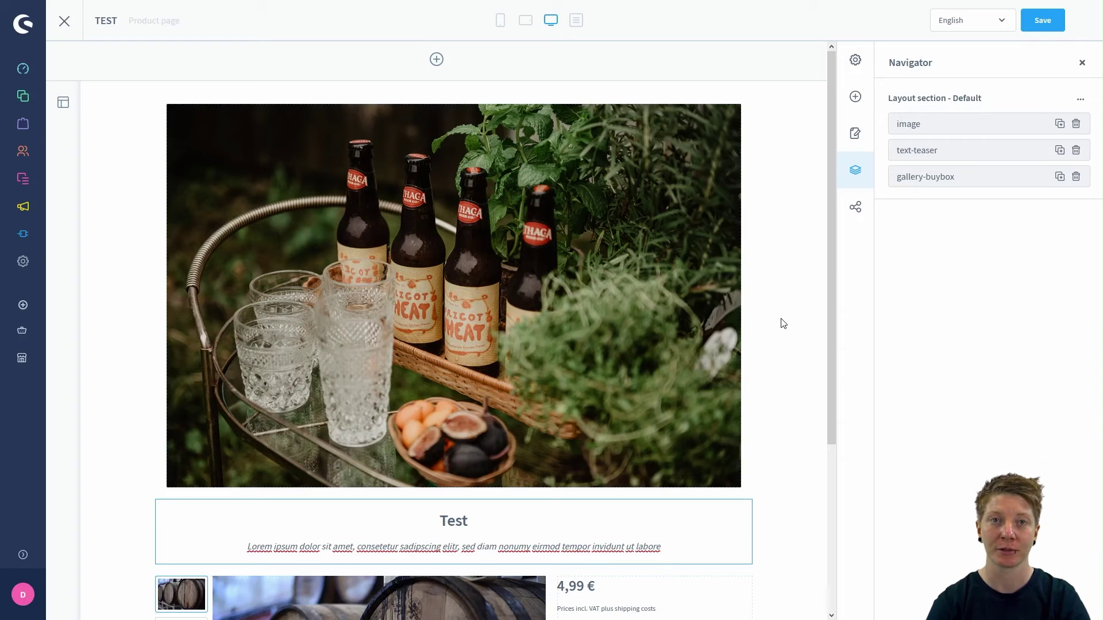
pyautogui.scroll(-4, 790, 322)
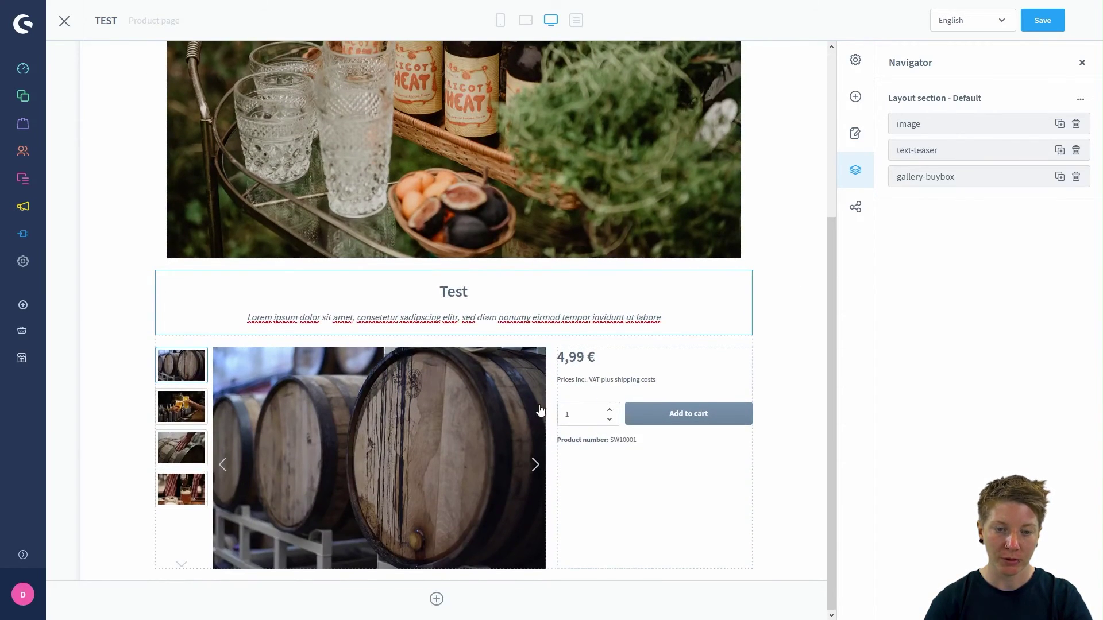
# Step: Replace the product gallery beside the buy box with a plain Image element
pyautogui.click(514, 399)
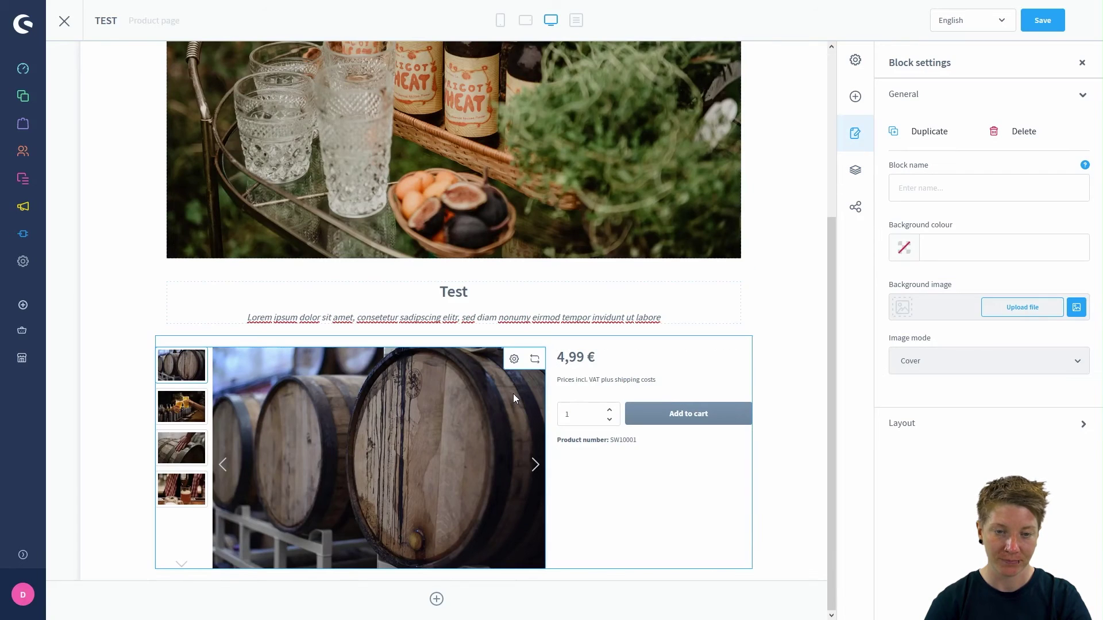
pyautogui.click(534, 368)
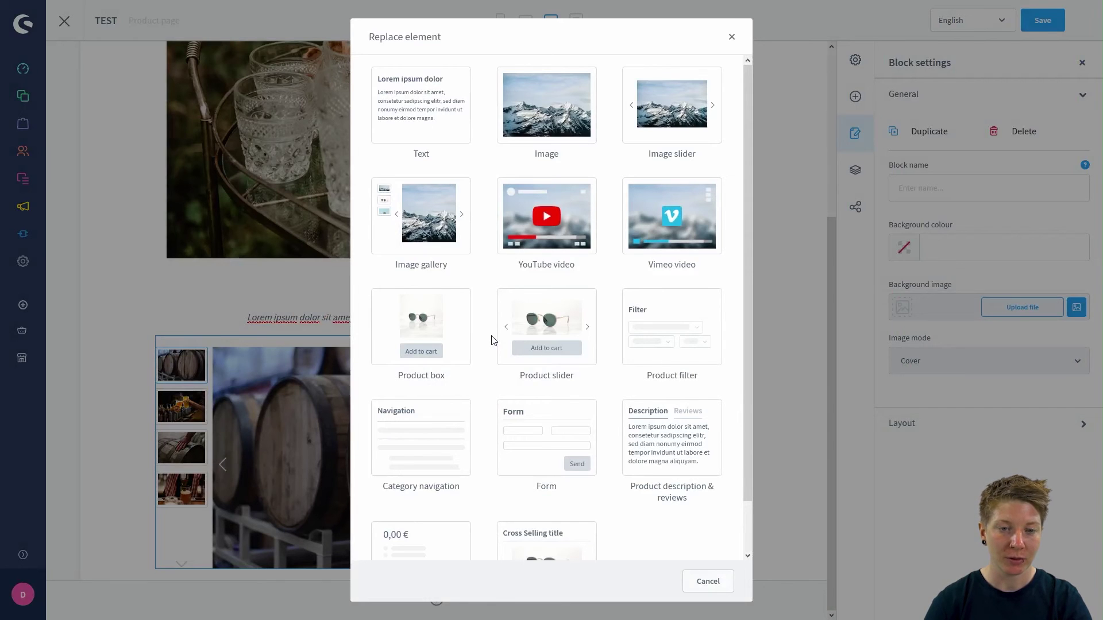
pyautogui.click(550, 113)
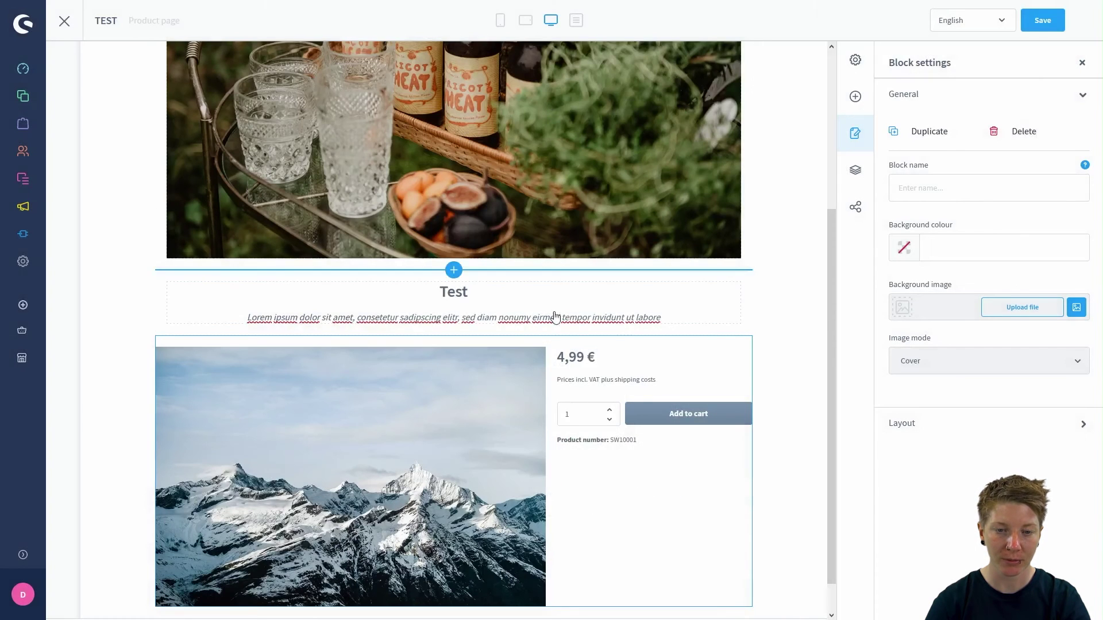
pyautogui.scroll(-1, 537, 347)
# Step: Set the new image element's media to jabeerwocky-craft-beer.jpg from the media library
pyautogui.click(516, 323)
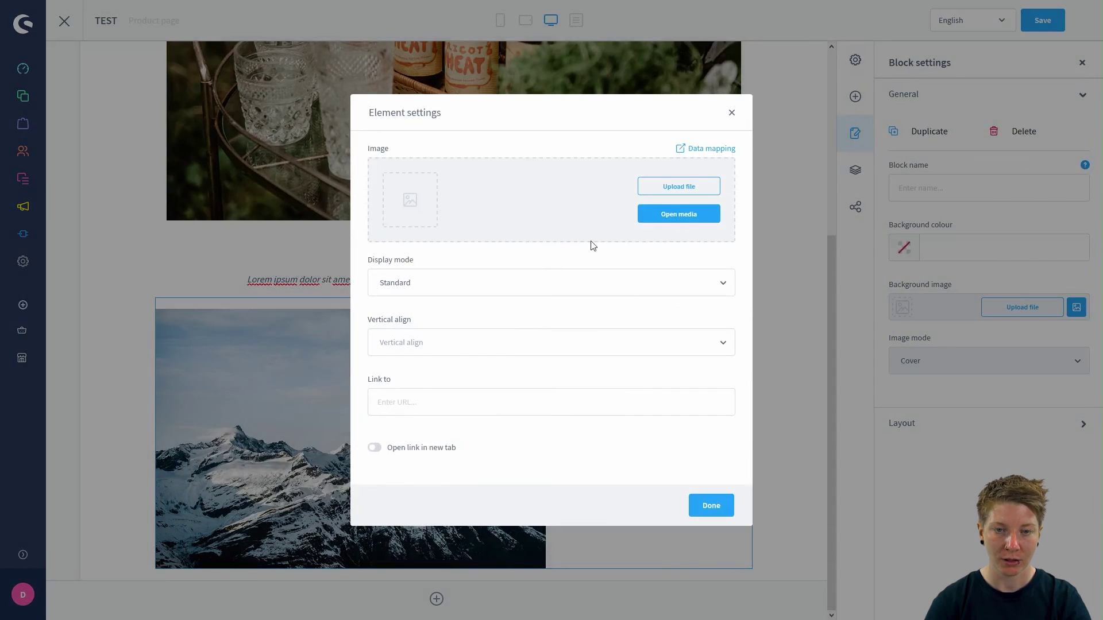
pyautogui.click(654, 219)
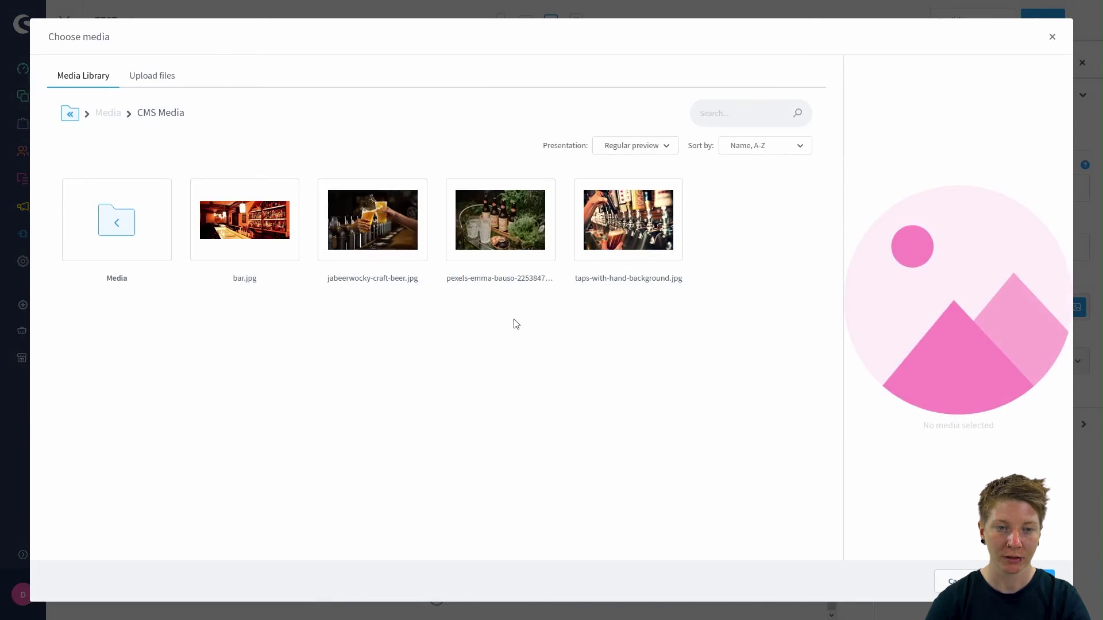
pyautogui.click(364, 230)
pyautogui.click(1051, 582)
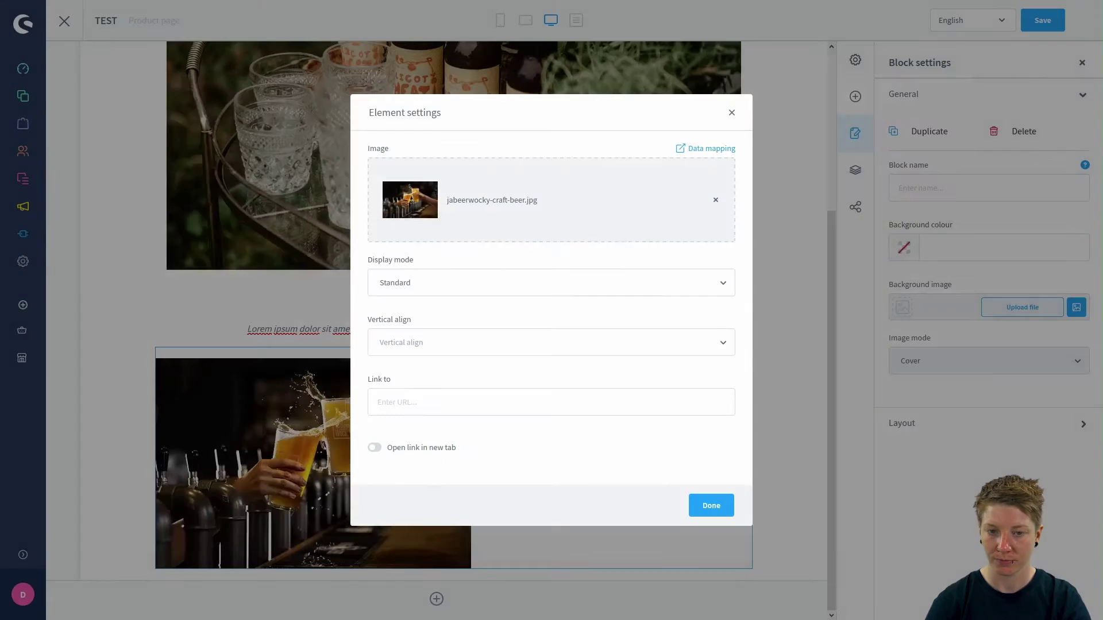
pyautogui.click(712, 506)
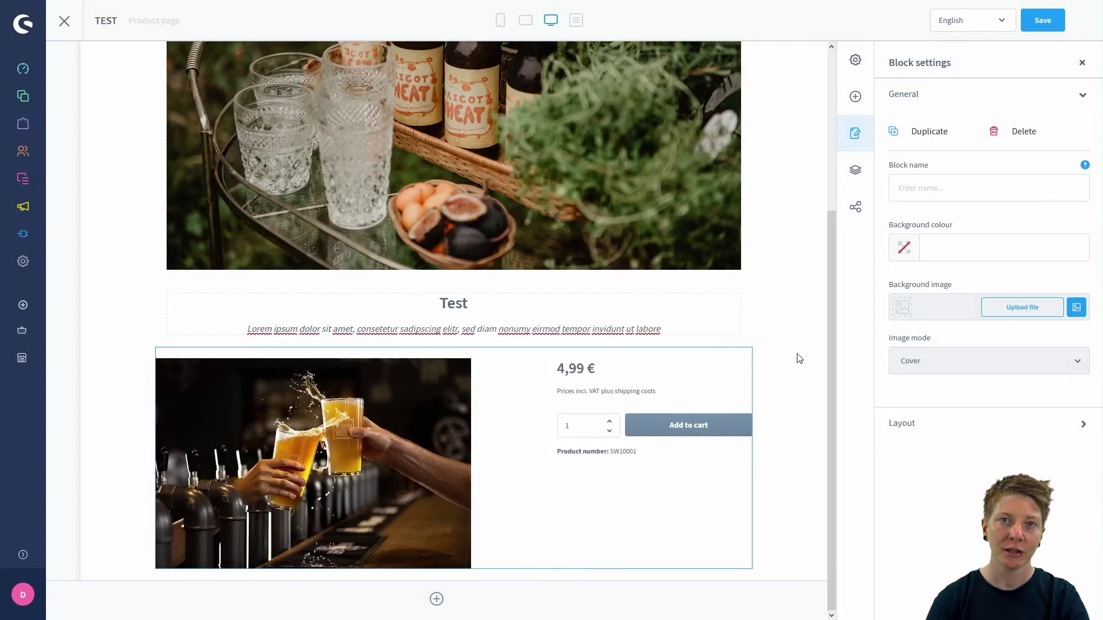
pyautogui.scroll(3, 799, 357)
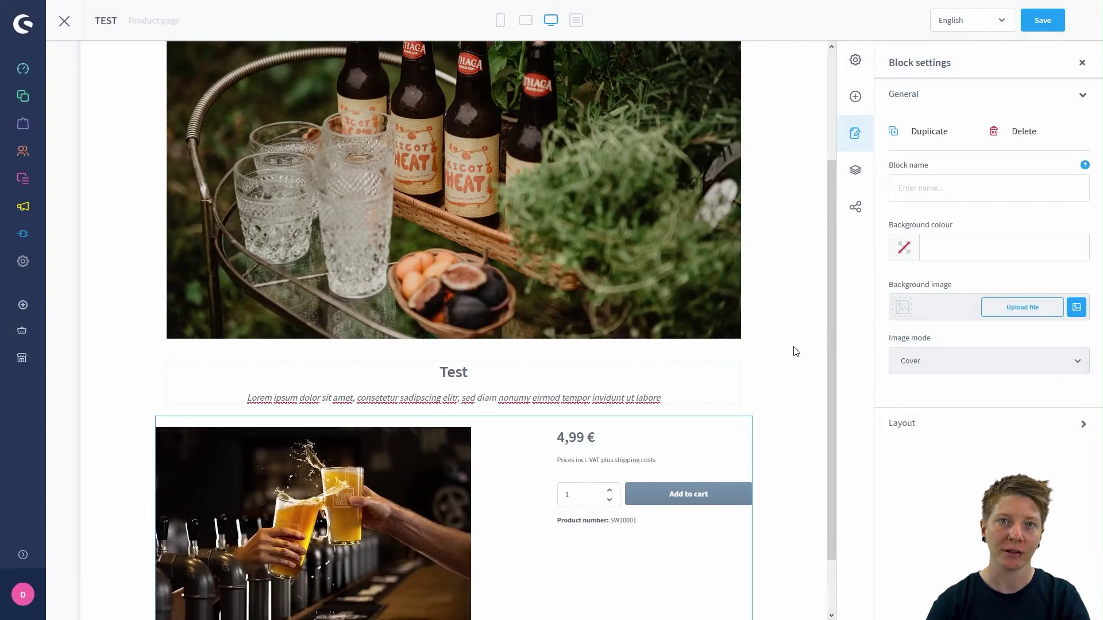
# Step: Add a Sidebar-layout section at the bottom of the TEST layout, below the gallery-buybox block
pyautogui.click(795, 352)
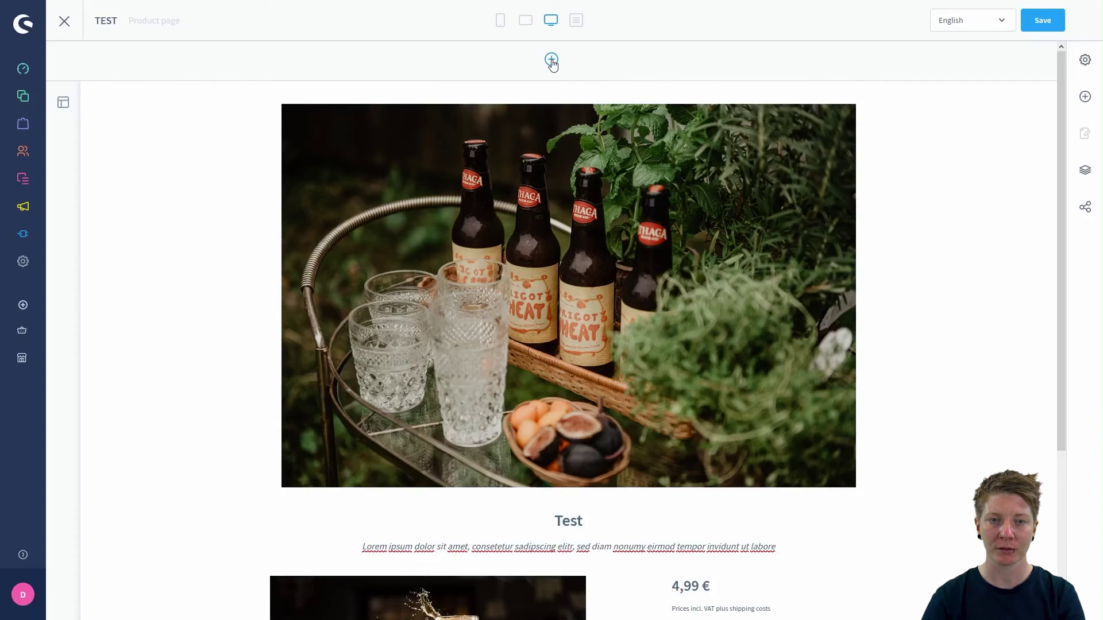
pyautogui.scroll(-3, 919, 138)
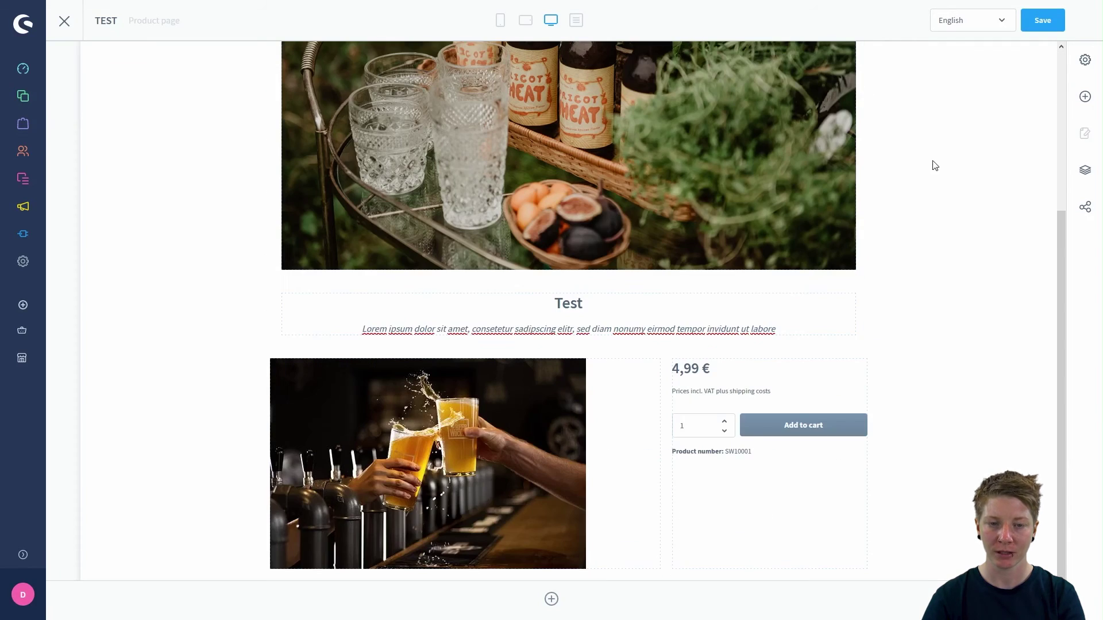
pyautogui.click(552, 600)
pyautogui.scroll(-2, 560, 599)
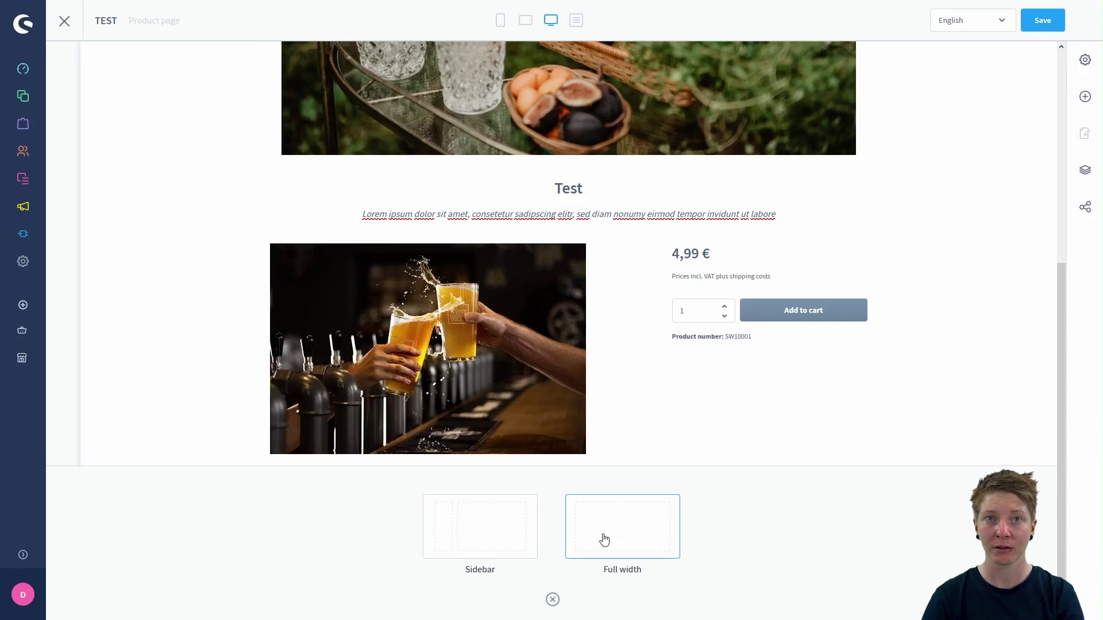
pyautogui.click(477, 533)
pyautogui.scroll(-4, 942, 465)
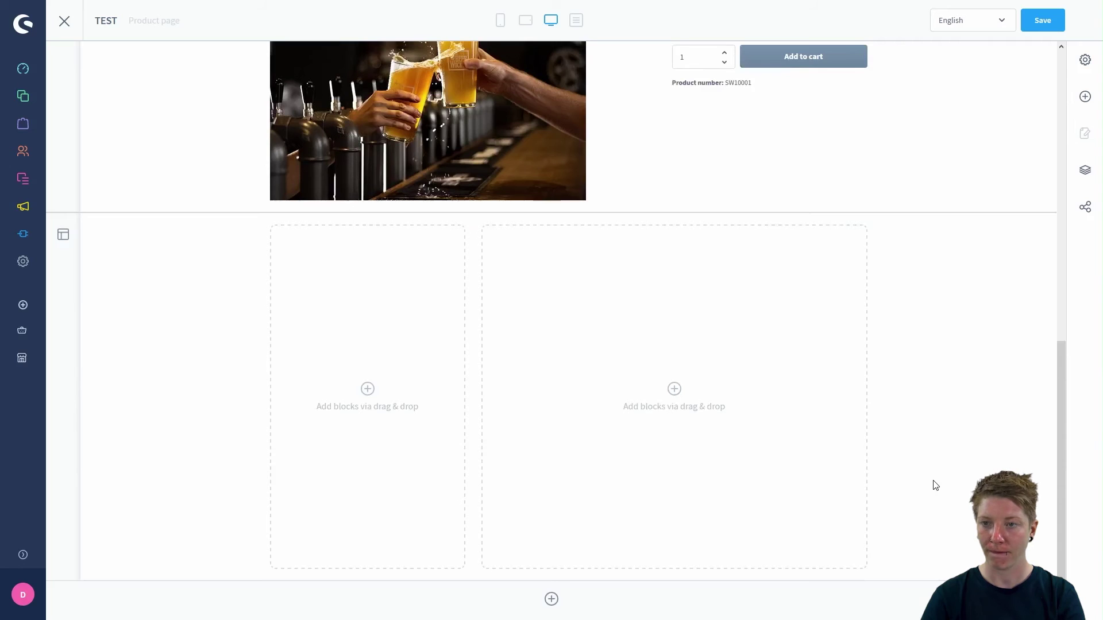
# Step: Drop a Cross Selling block into the main column of the sidebar section
pyautogui.click(1088, 97)
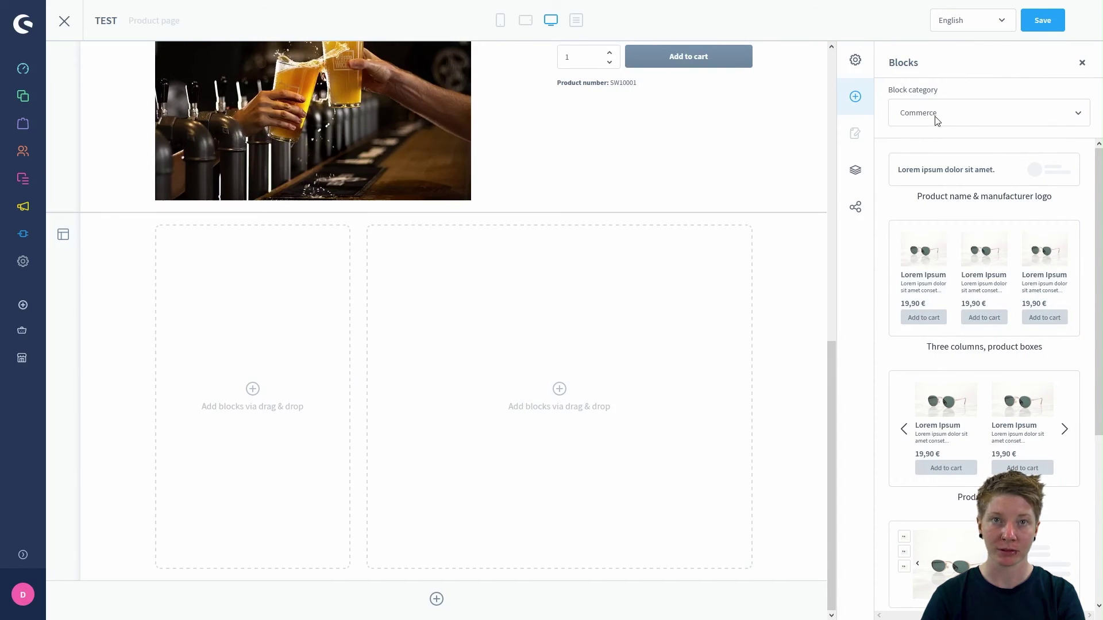
pyautogui.scroll(-4, 977, 273)
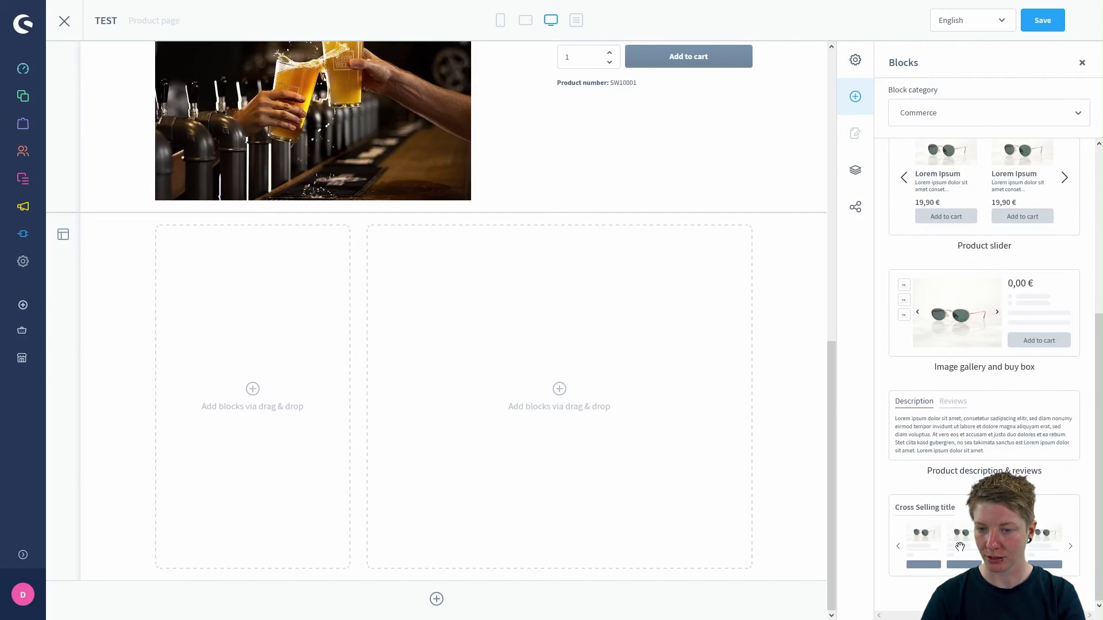
pyautogui.moveTo(999, 540); pyautogui.dragTo(654, 406)
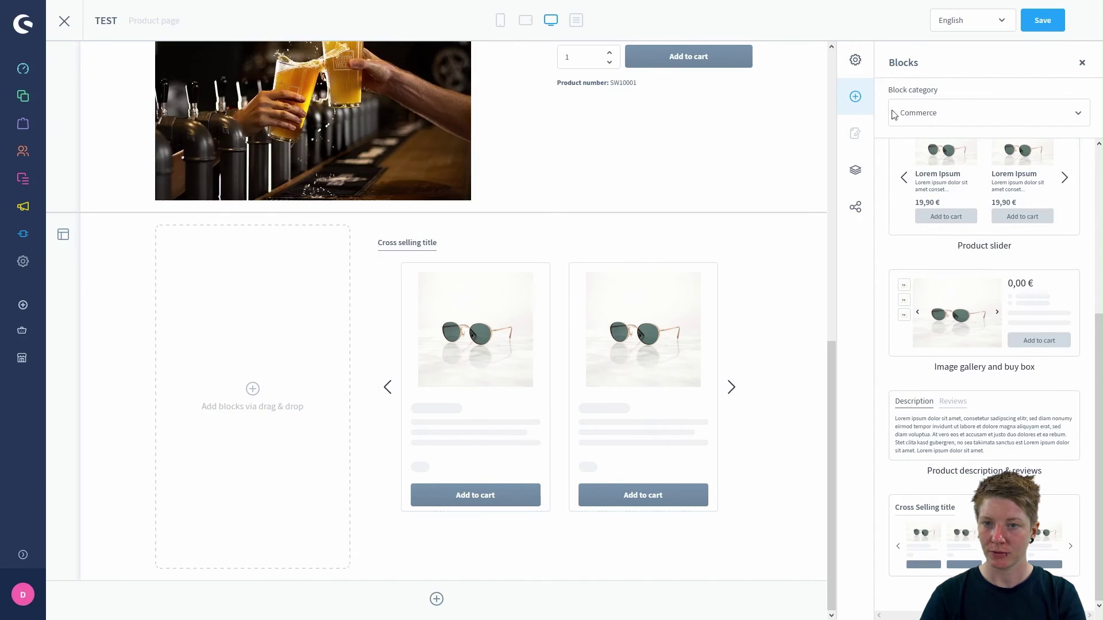
# Step: Place a Category navigation block from the Sidebar block category into the sidebar column
pyautogui.click(916, 123)
pyautogui.click(932, 208)
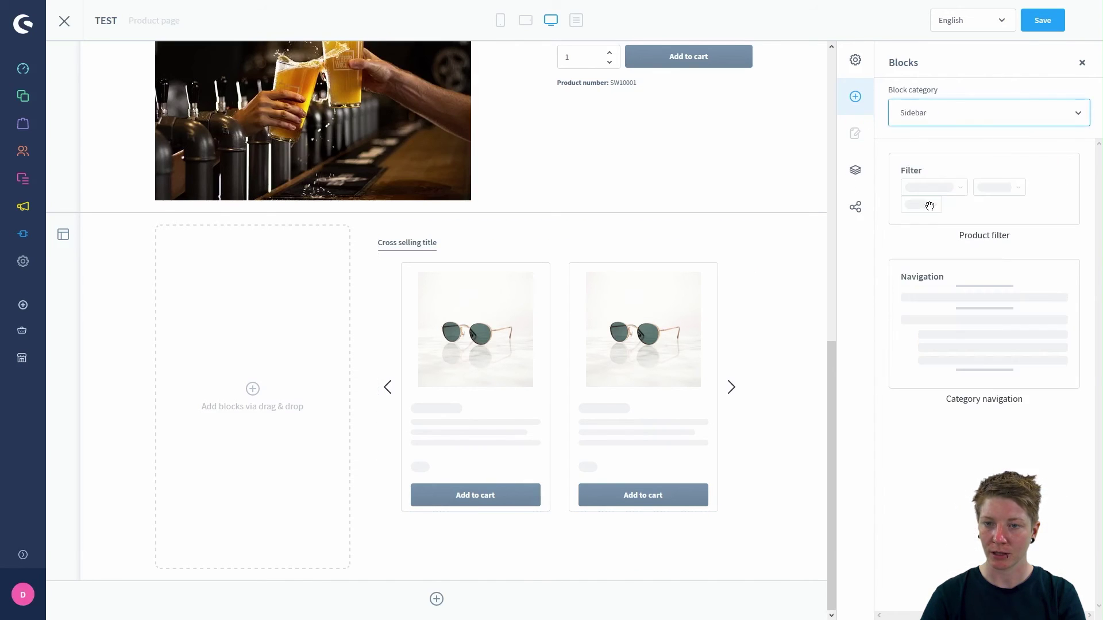
pyautogui.moveTo(1031, 310); pyautogui.dragTo(309, 344)
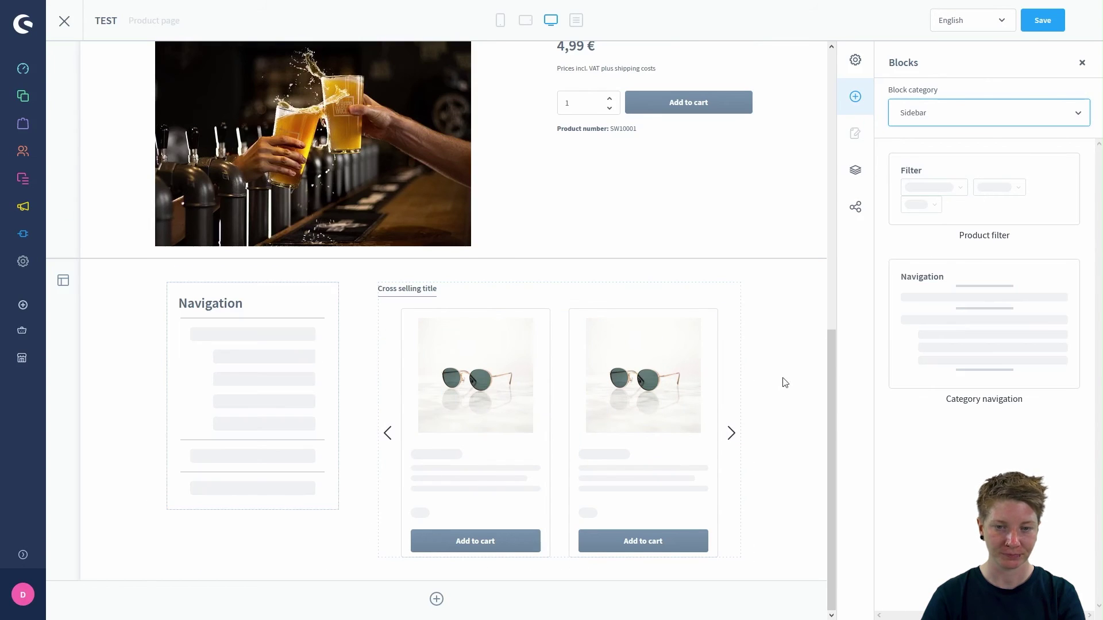
pyautogui.click(1081, 63)
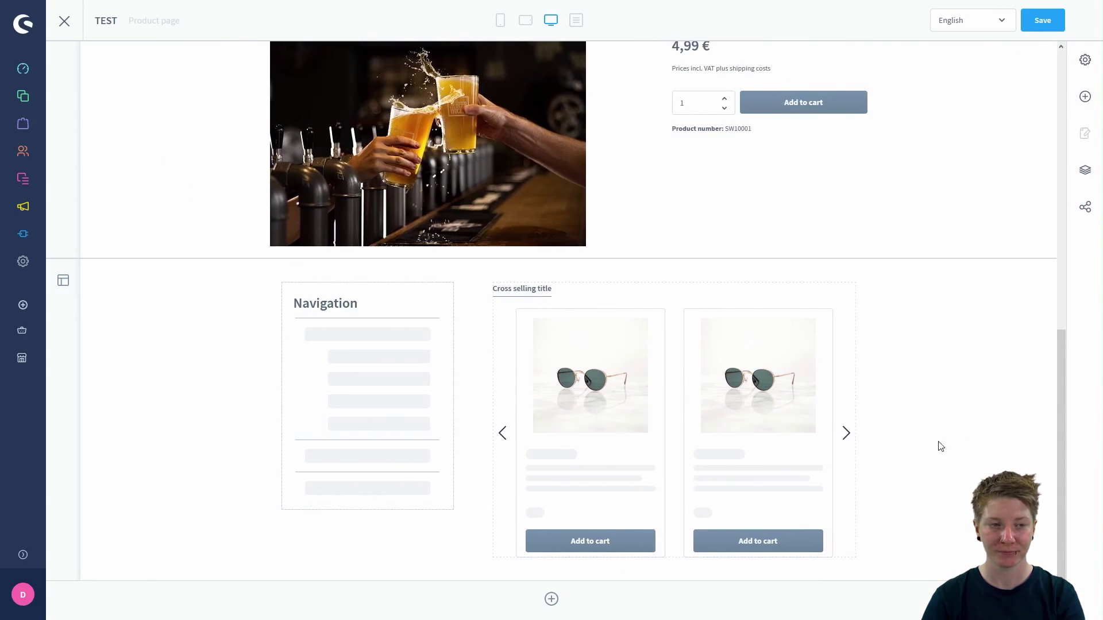
pyautogui.scroll(9, 935, 436)
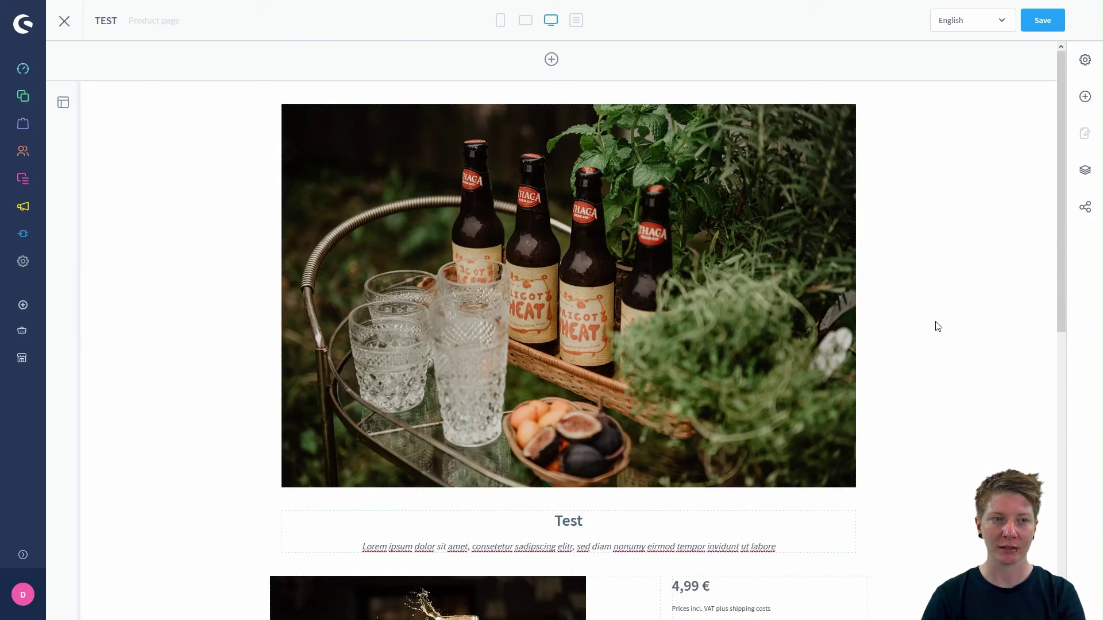
pyautogui.scroll(-1, 939, 326)
pyautogui.scroll(-3, 939, 326)
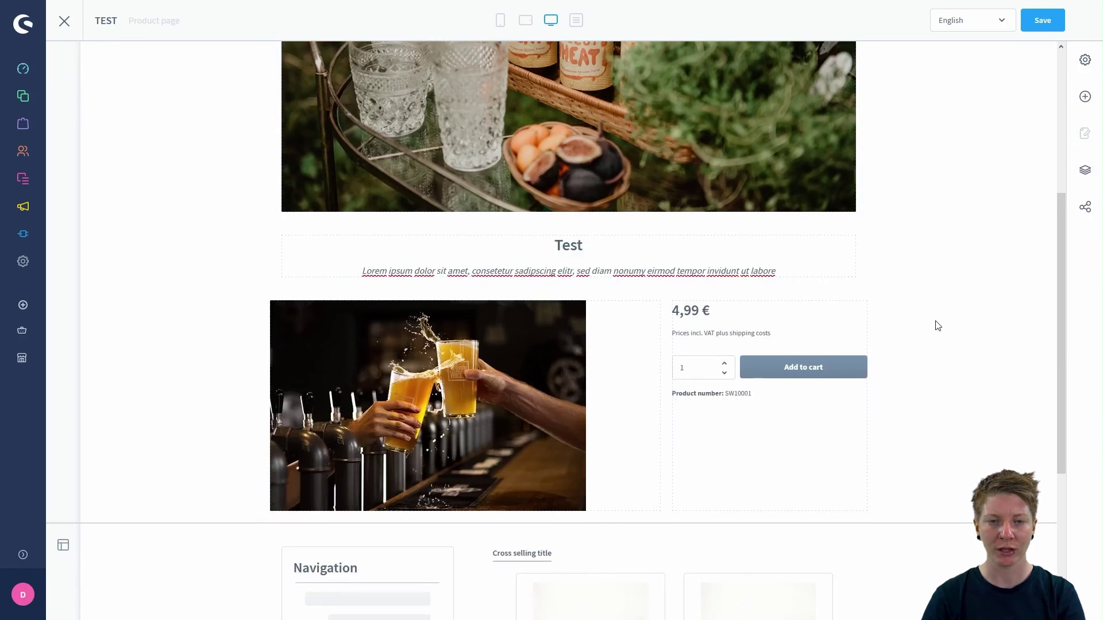
pyautogui.scroll(-4, 929, 305)
pyautogui.scroll(8, 929, 305)
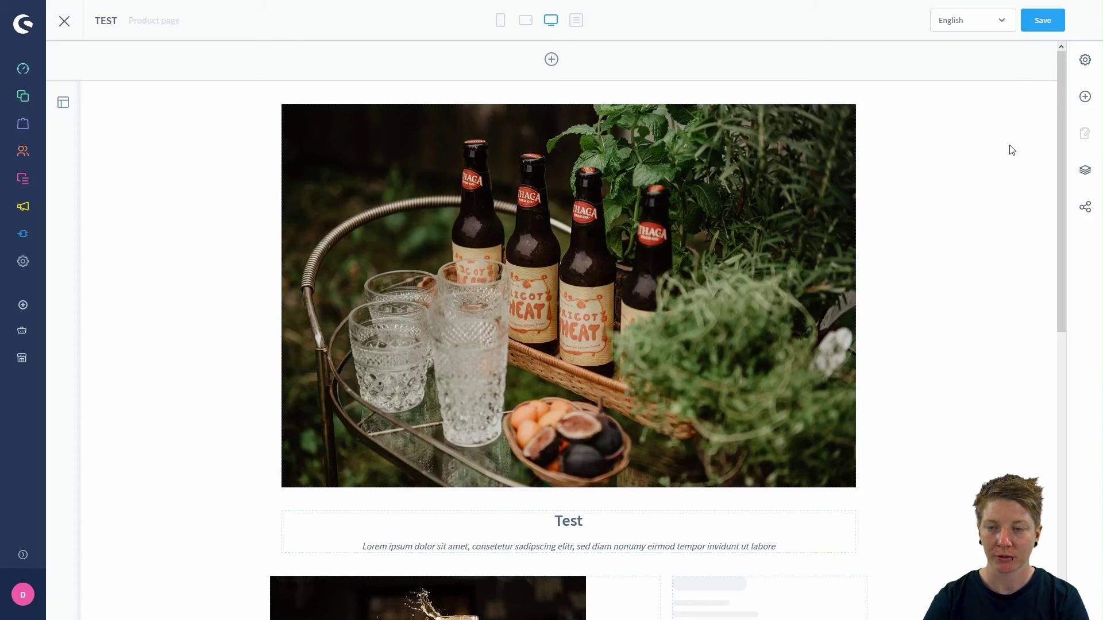
# Step: Assign the TEST layout to the Craft Beer and Root Beer products and apply
pyautogui.click(1083, 208)
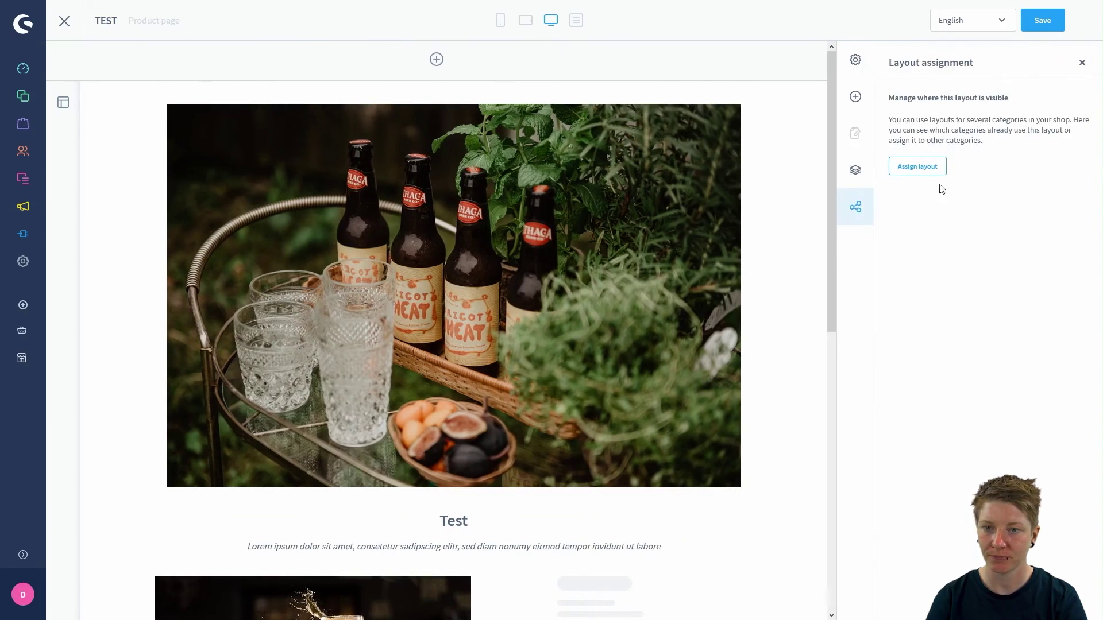
pyautogui.click(913, 165)
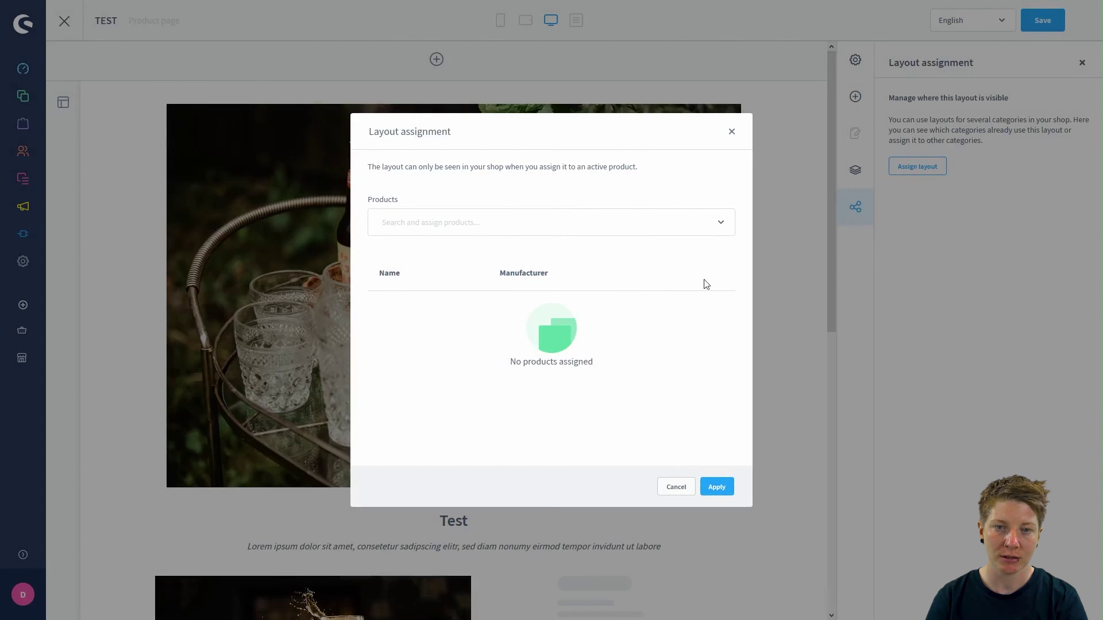
pyautogui.click(490, 228)
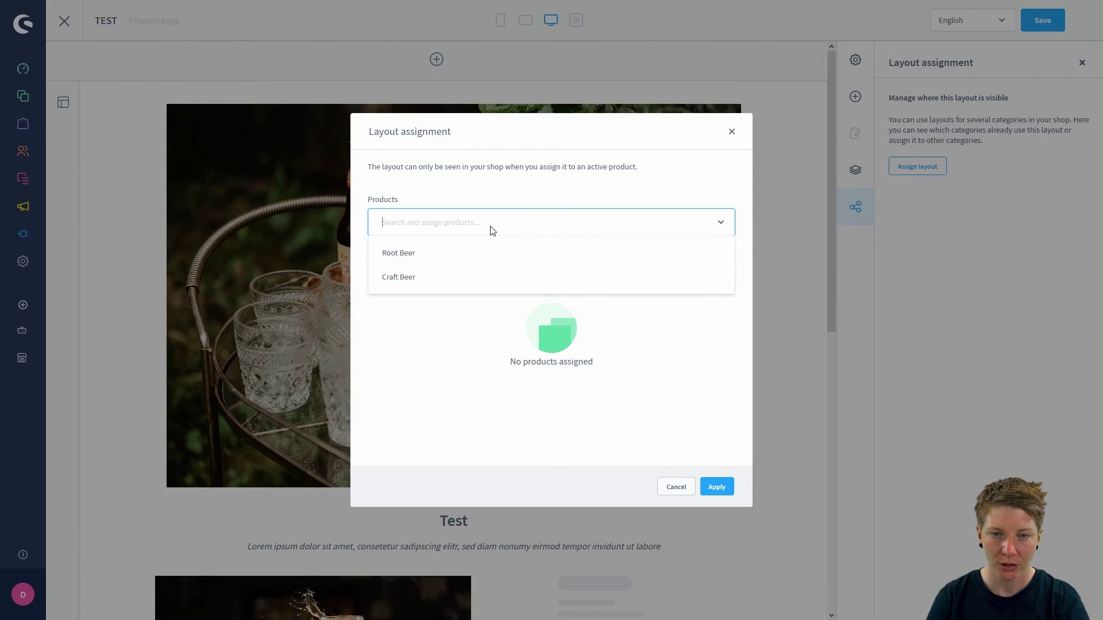
pyautogui.click(395, 282)
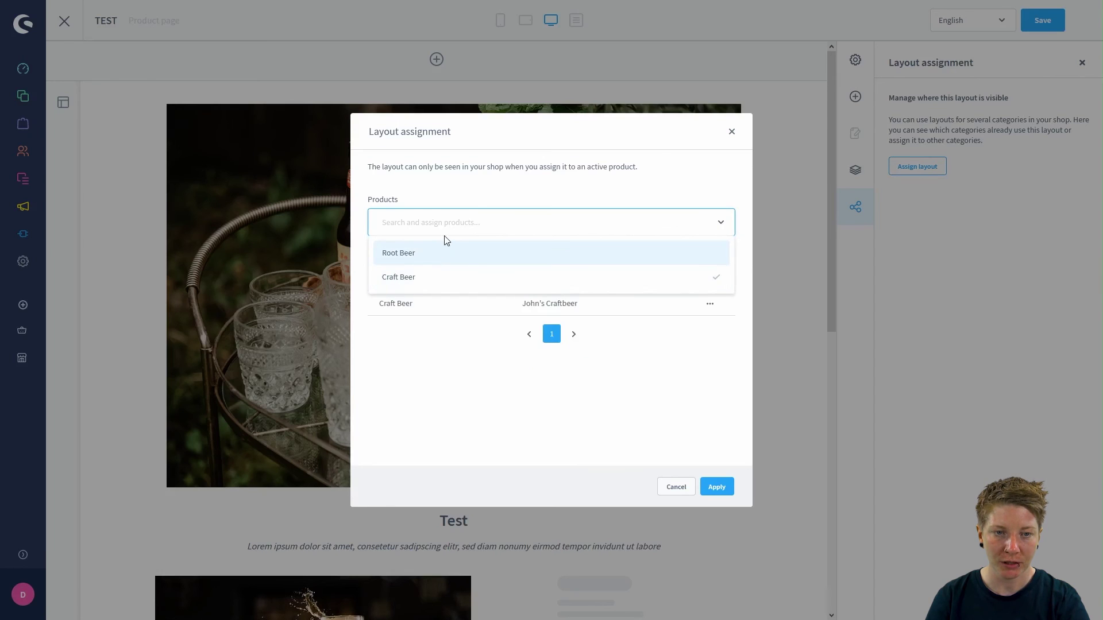
pyautogui.click(438, 259)
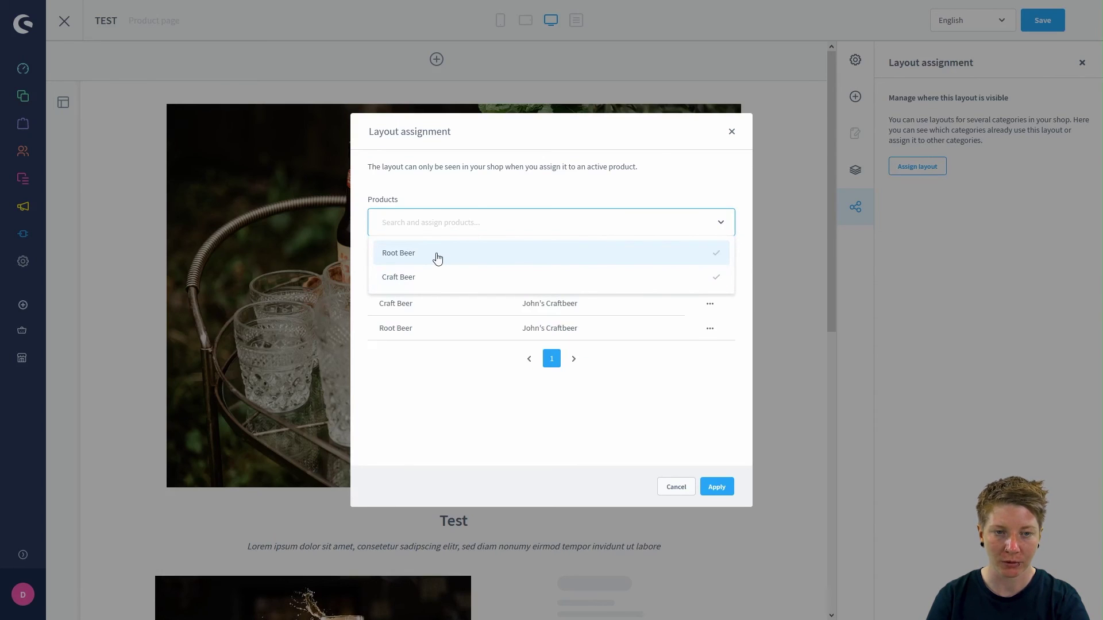
pyautogui.click(471, 392)
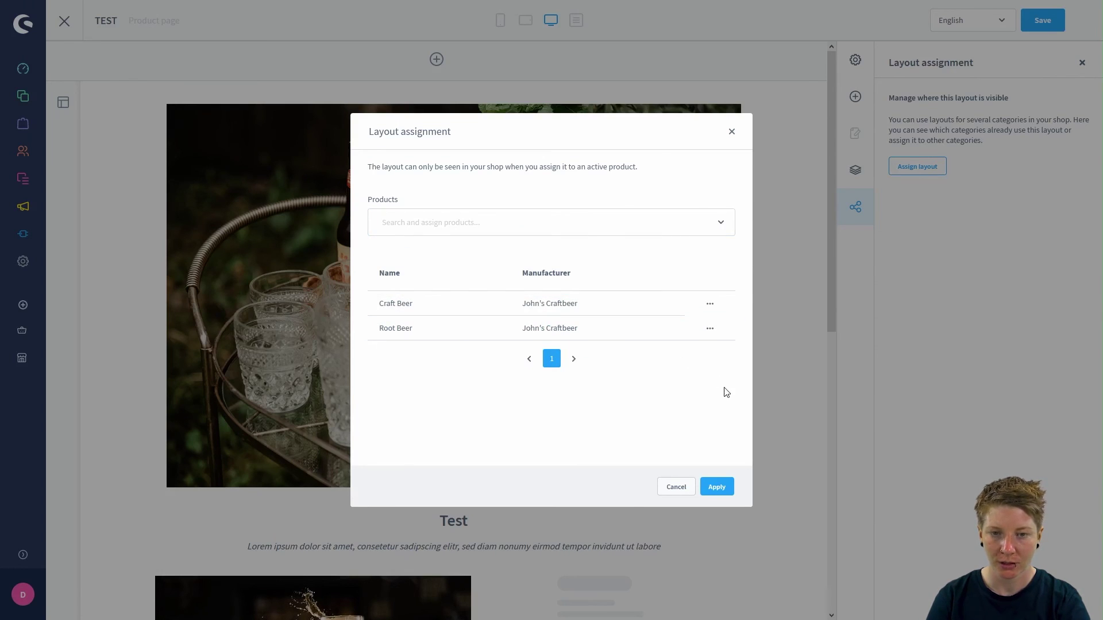
pyautogui.click(717, 487)
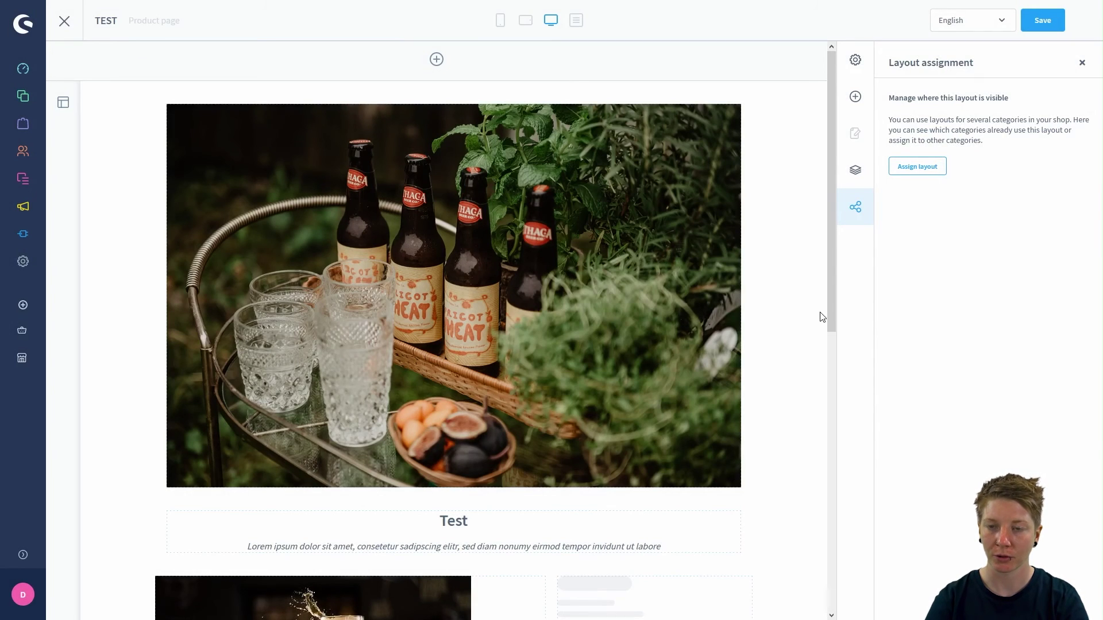
# Step: Save the TEST layout, confirming despite the missing product description & reviews element
pyautogui.click(1035, 23)
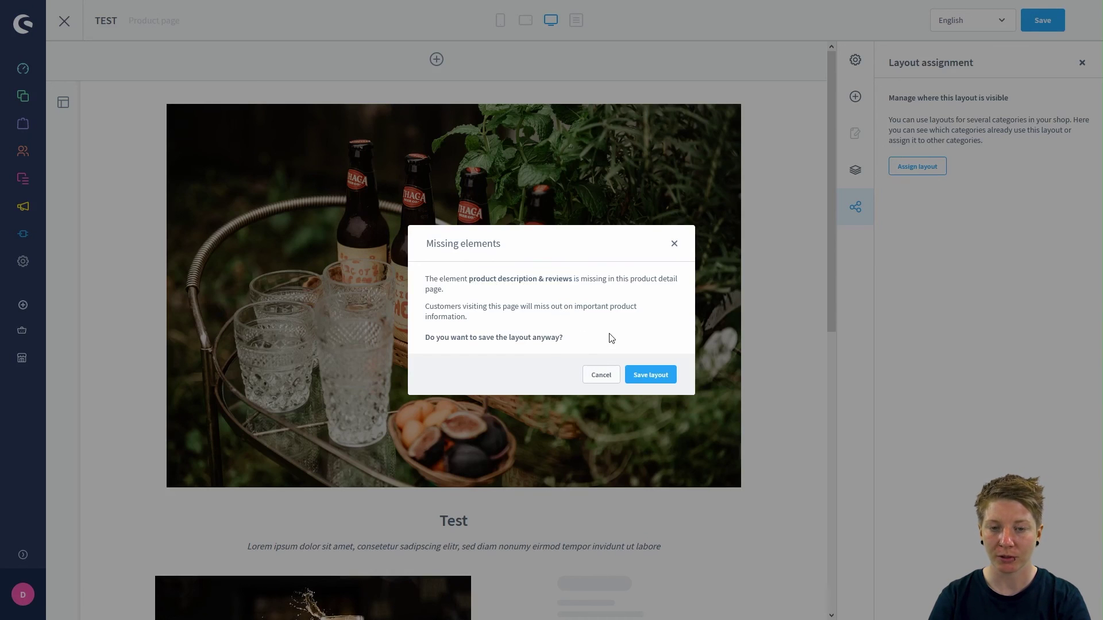
pyautogui.click(658, 380)
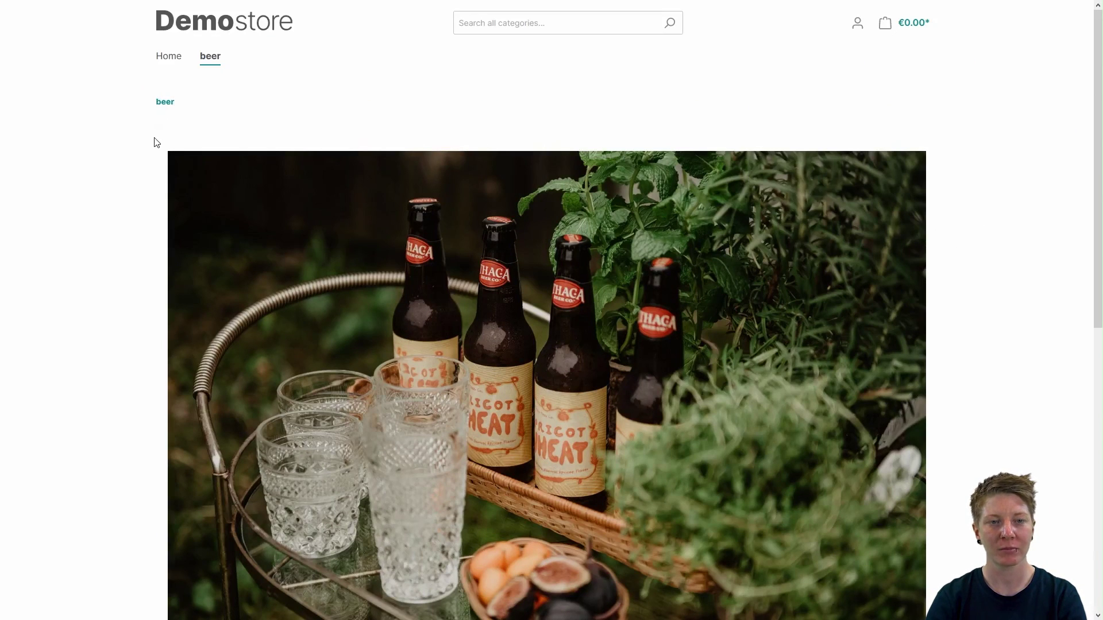
# Step: Scroll through the beer product page to check the bottles header, Test teaser, buy box and navigation
pyautogui.scroll(-1, 155, 142)
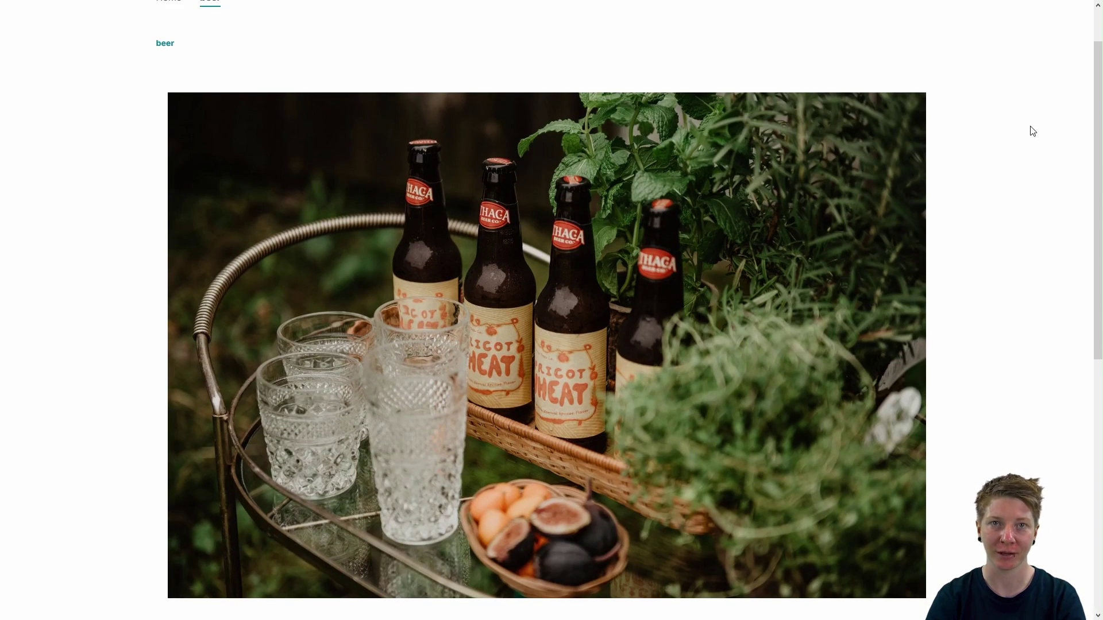
pyautogui.scroll(-1, 1033, 131)
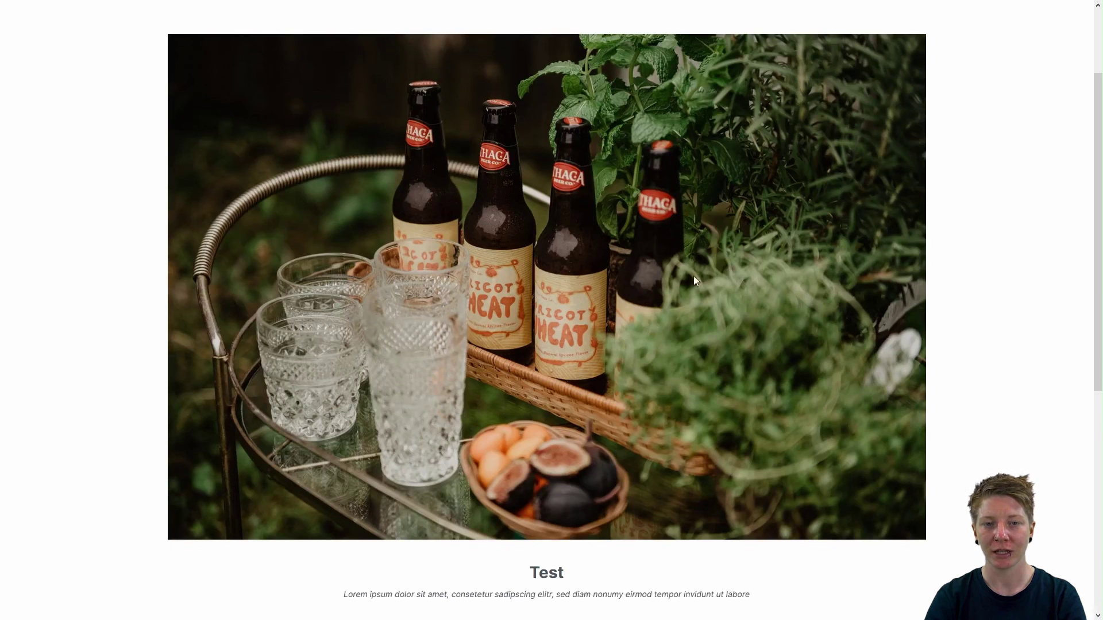
pyautogui.scroll(-3, 971, 163)
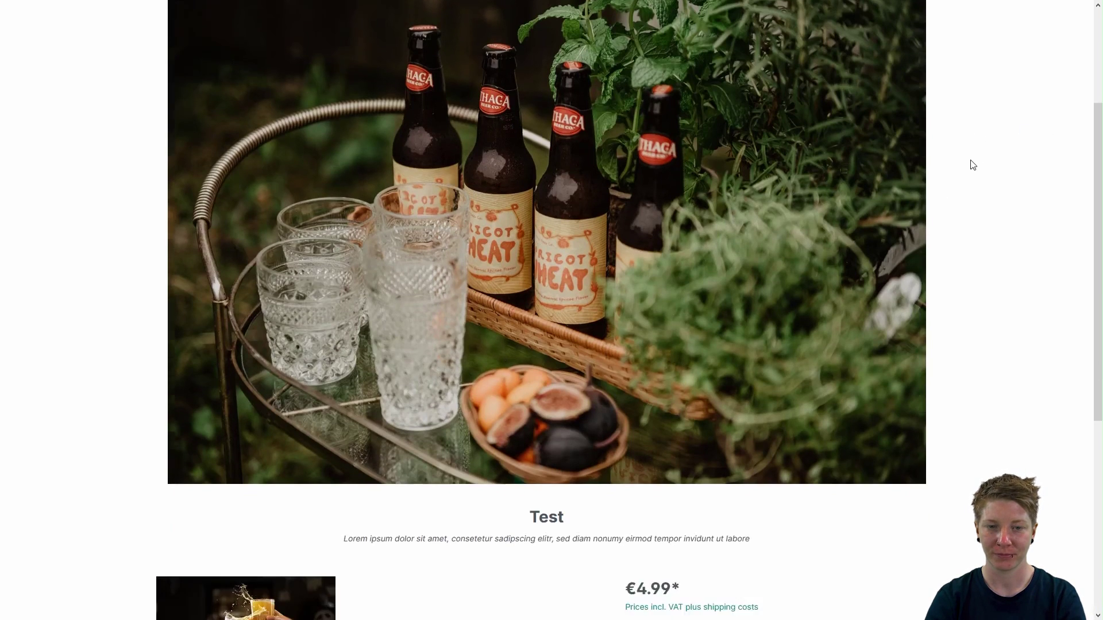
pyautogui.scroll(-2, 1033, 306)
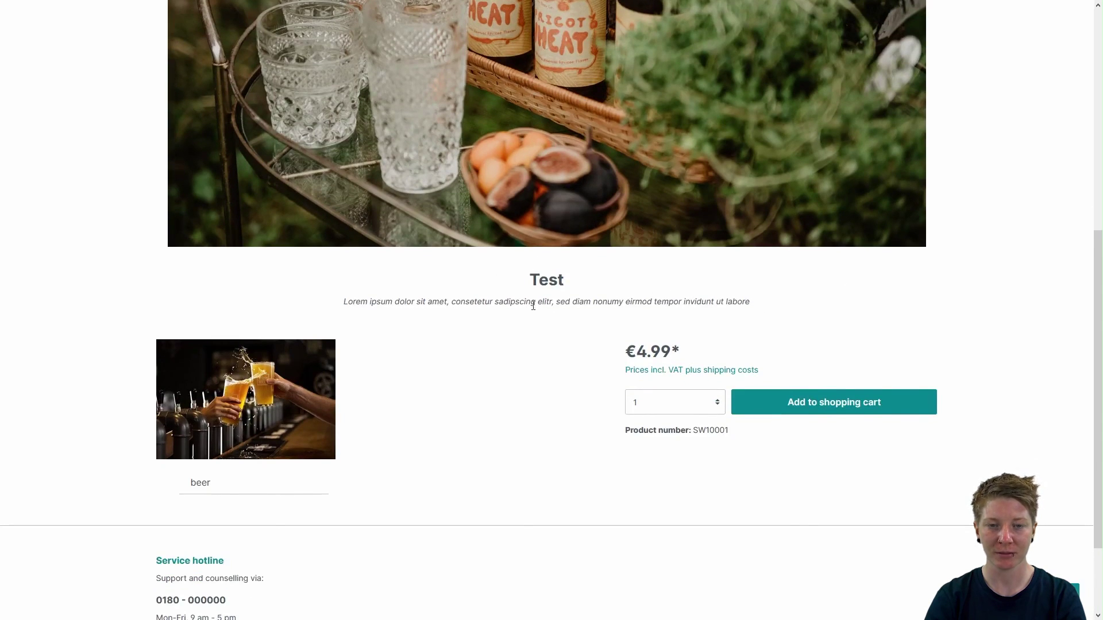
pyautogui.moveTo(533, 278); pyautogui.dragTo(568, 282)
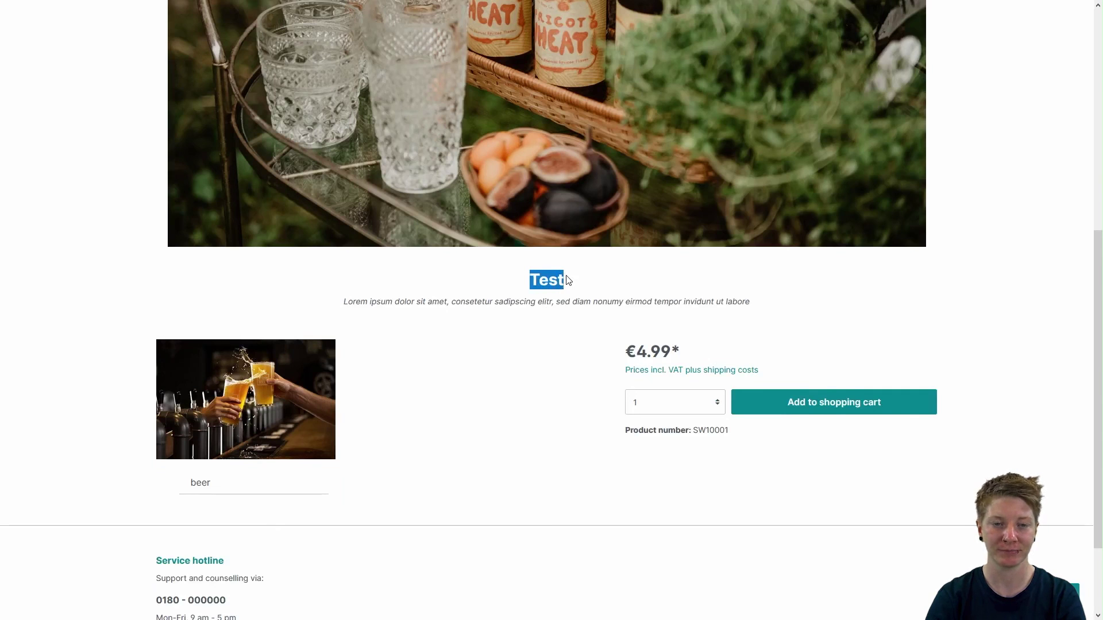
pyautogui.scroll(-1, 749, 264)
pyautogui.click(803, 255)
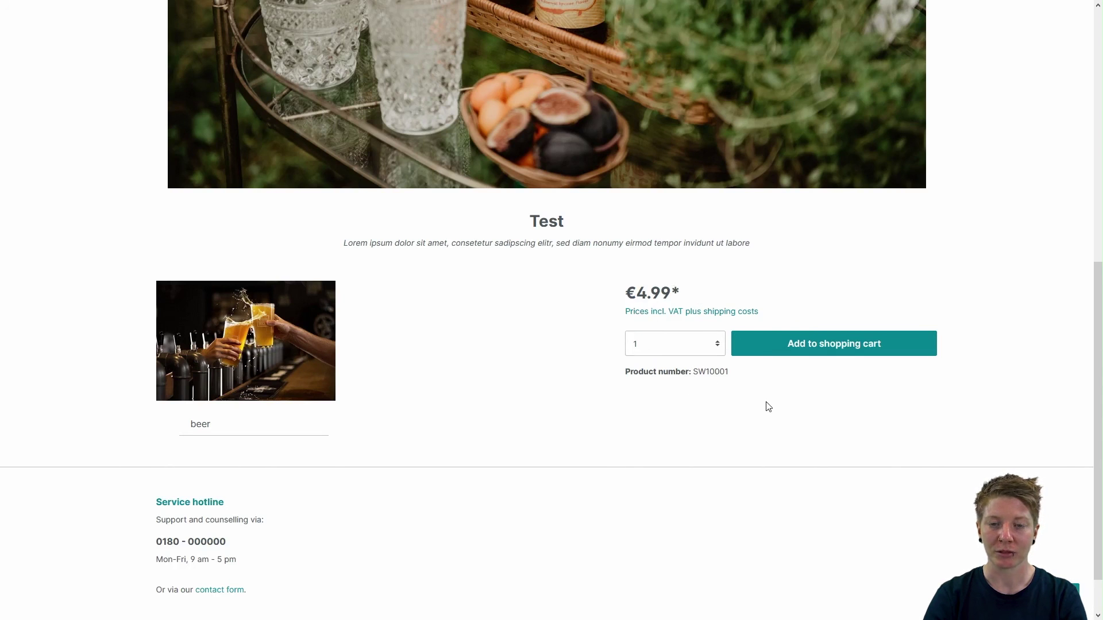
pyautogui.scroll(7, 1044, 389)
pyautogui.scroll(1, 1028, 392)
pyautogui.scroll(-2, 1026, 377)
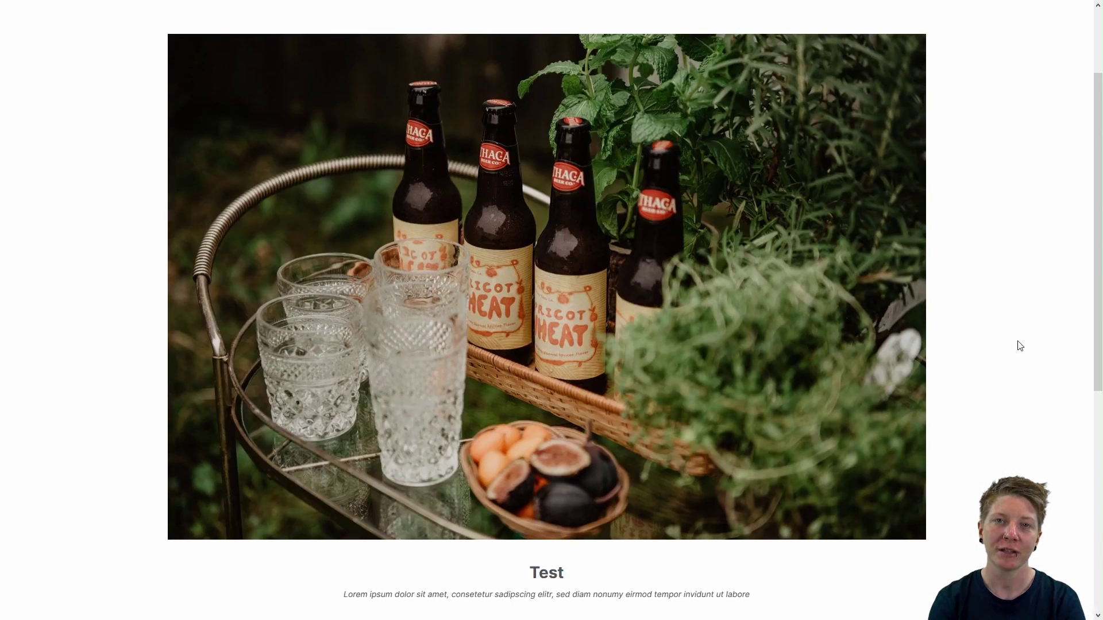